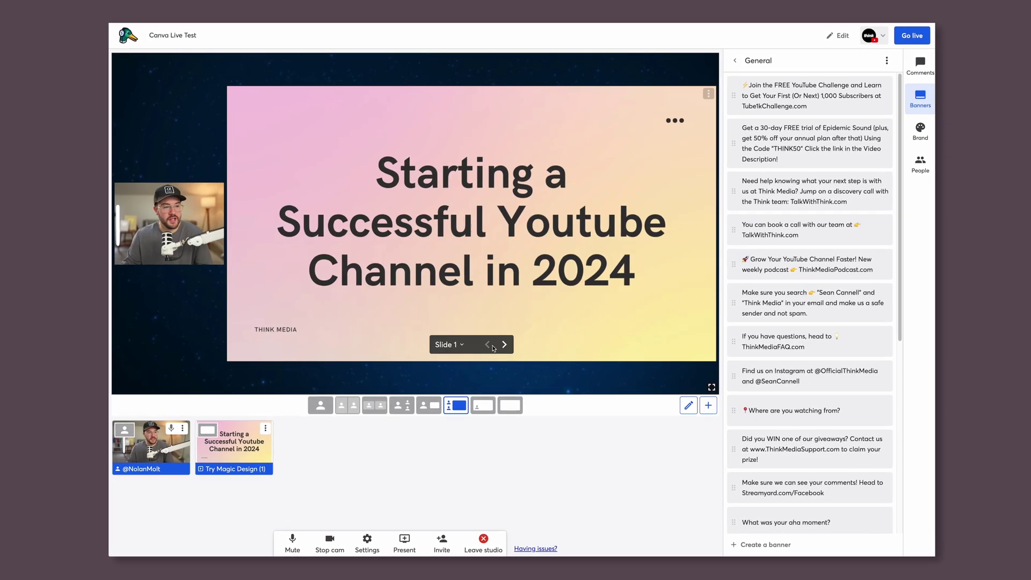
# - Advance the finished YouTube deck's live preview and select the man's photo on page 7
pyautogui.click(504, 344)
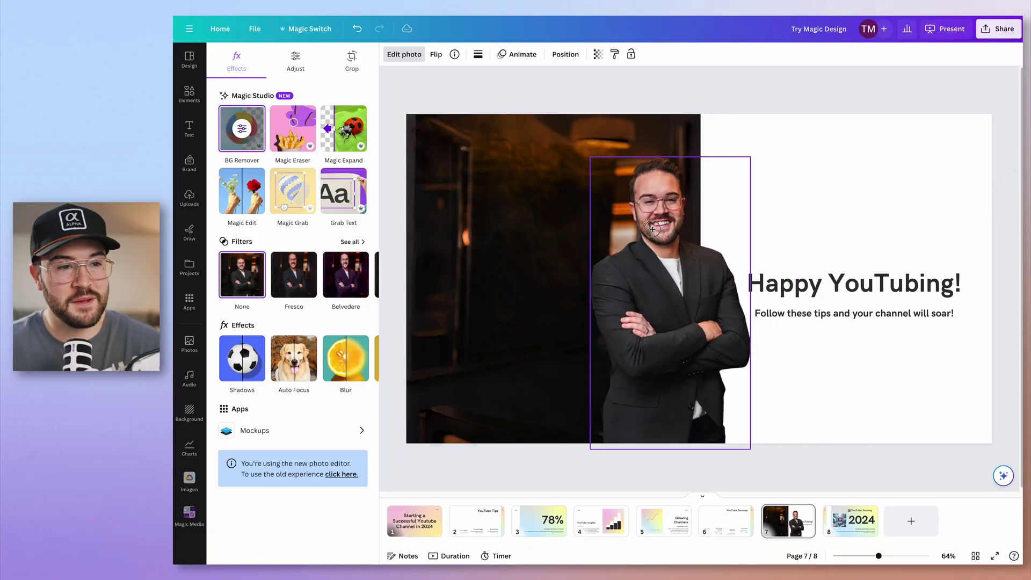
pyautogui.click(652, 230)
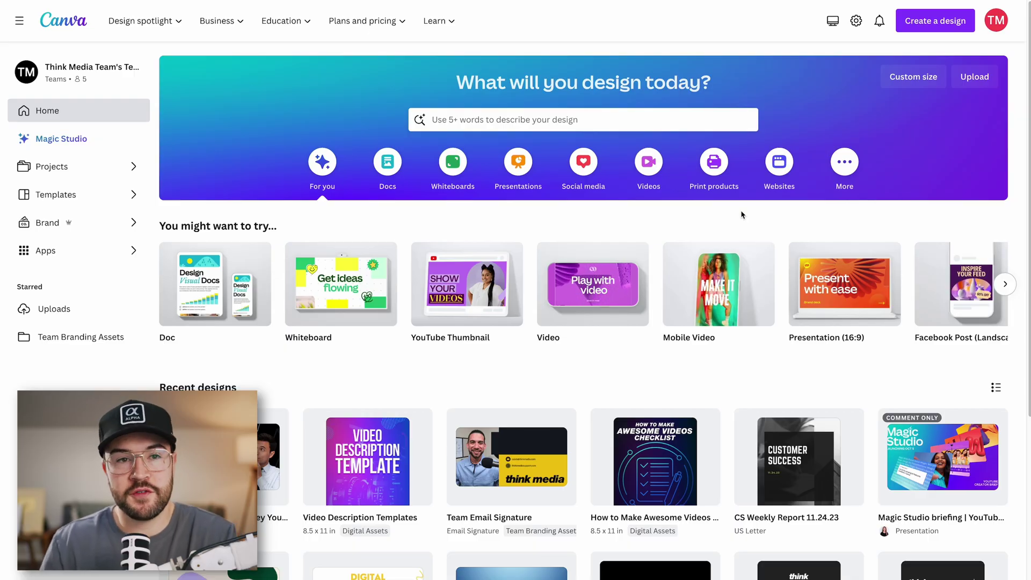
# - Create a blank 16:9 presentation
pyautogui.moveTo(843, 322)
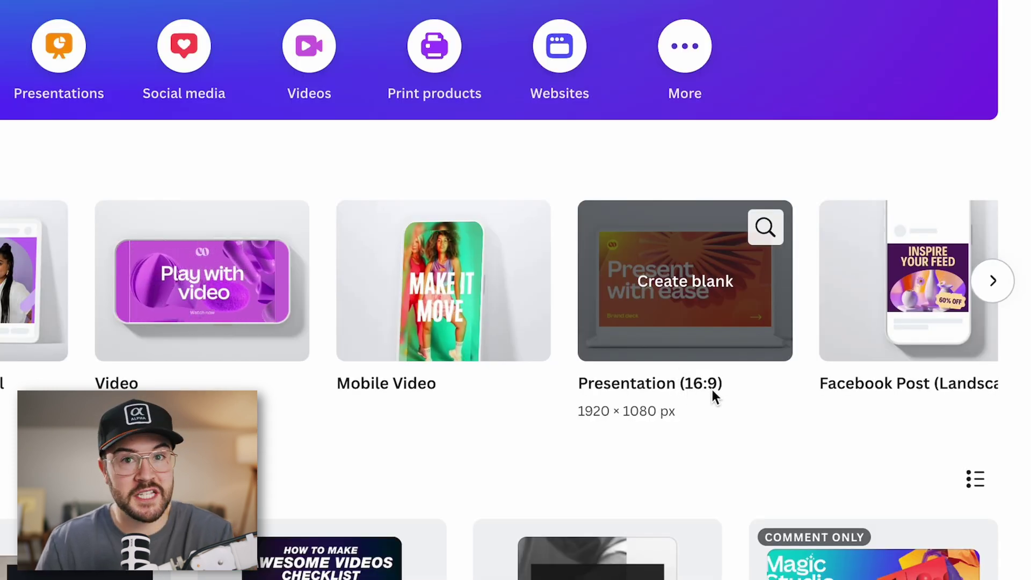
pyautogui.click(720, 285)
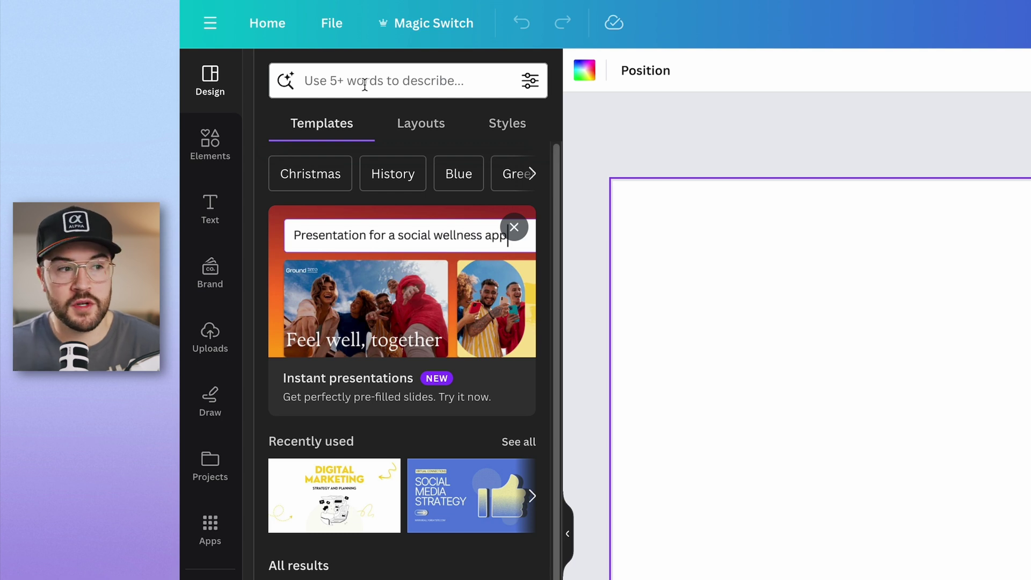
pyautogui.scroll(-6, 323, 269)
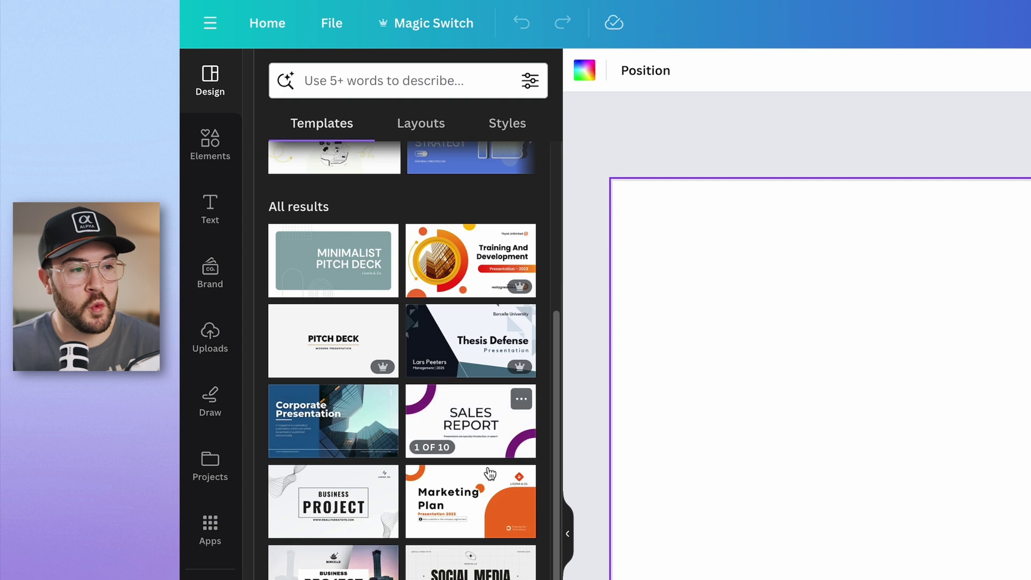
pyautogui.scroll(-6, 490, 491)
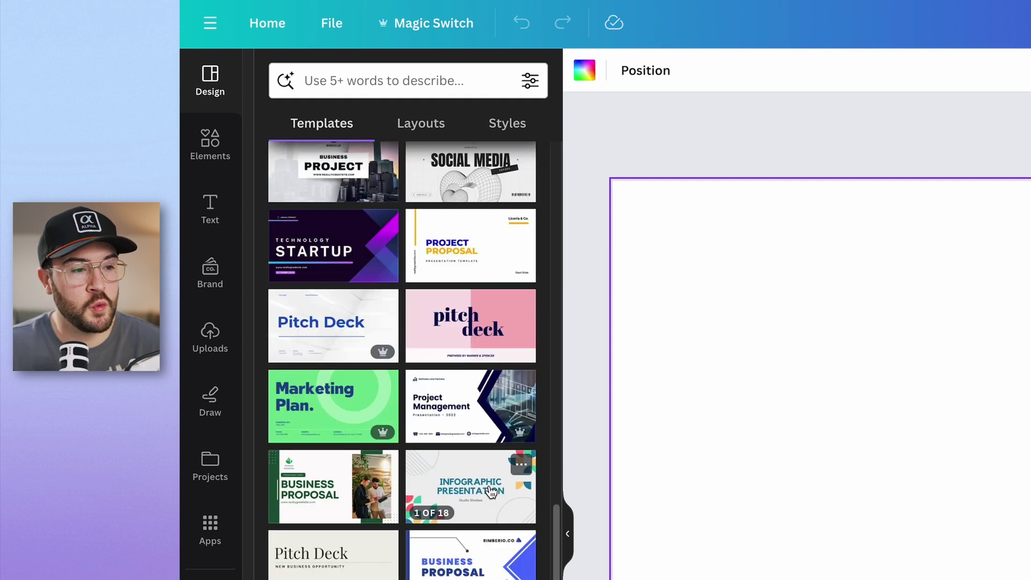
pyautogui.scroll(-2, 491, 492)
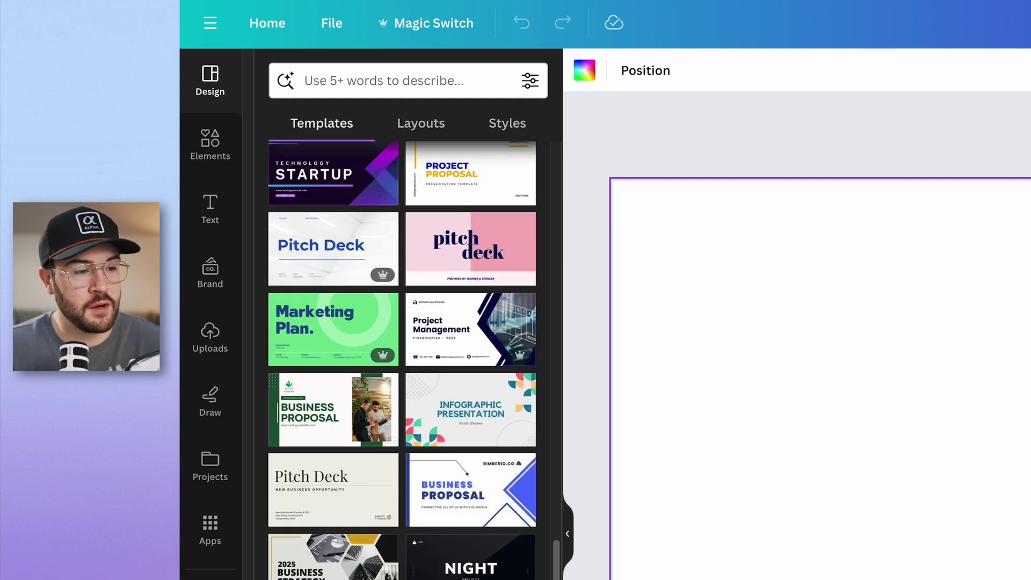
pyautogui.scroll(10, 368, 357)
# - Search templates for 'social media' and open the Yellow & Black Digital Marketing template
pyautogui.click(424, 81)
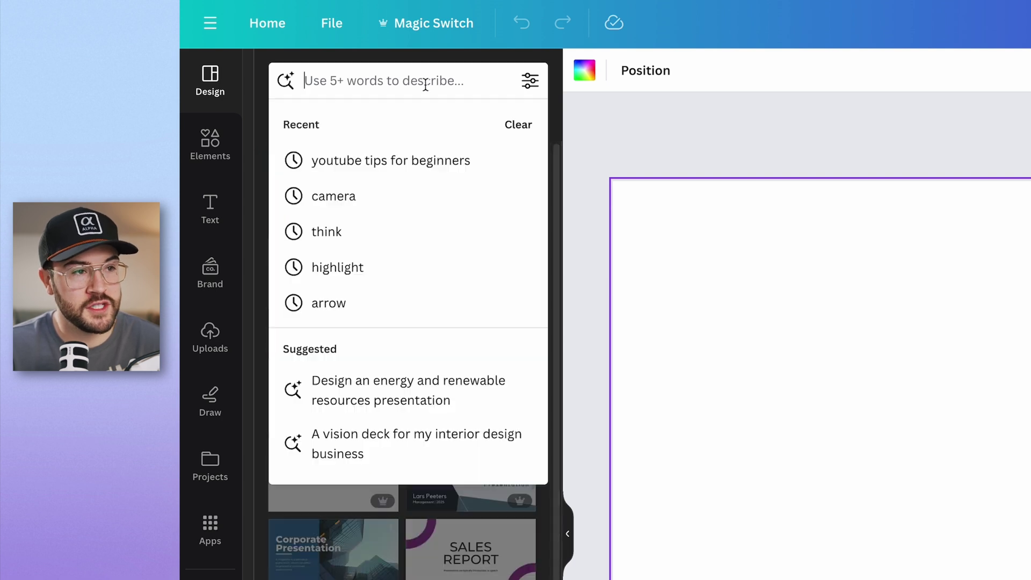
pyautogui.write('si')
pyautogui.press('BackSpace')
pyautogui.write('o')
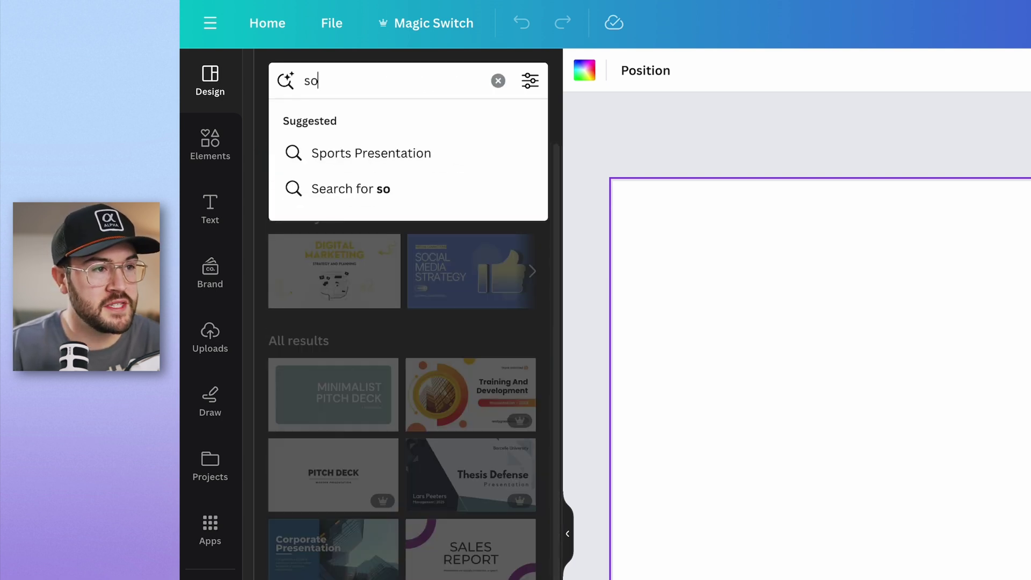
pyautogui.write('cial media')
pyautogui.press('Return')
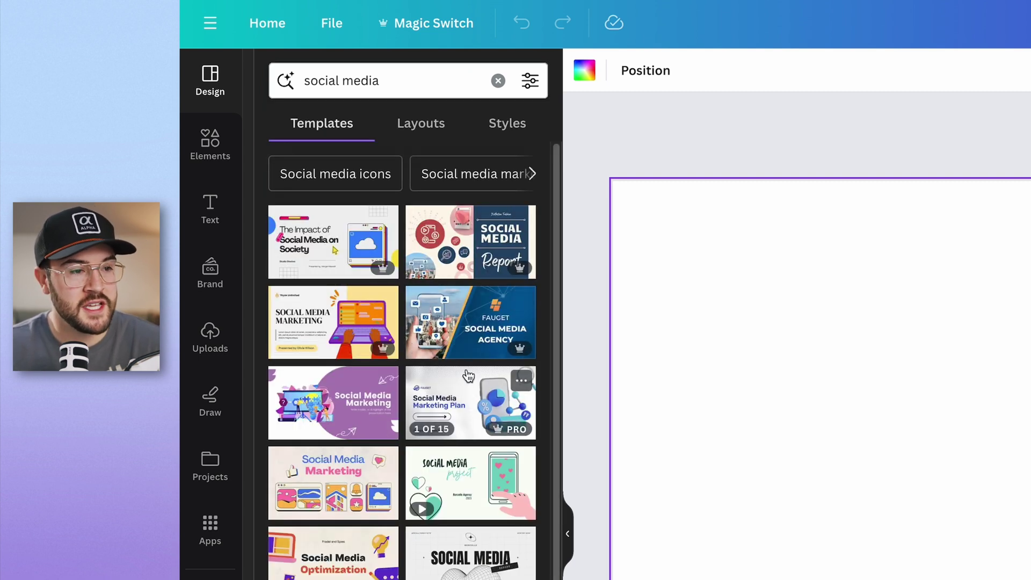
pyautogui.hotkey('ctrl', 'z')
pyautogui.scroll(-10, 323, 408)
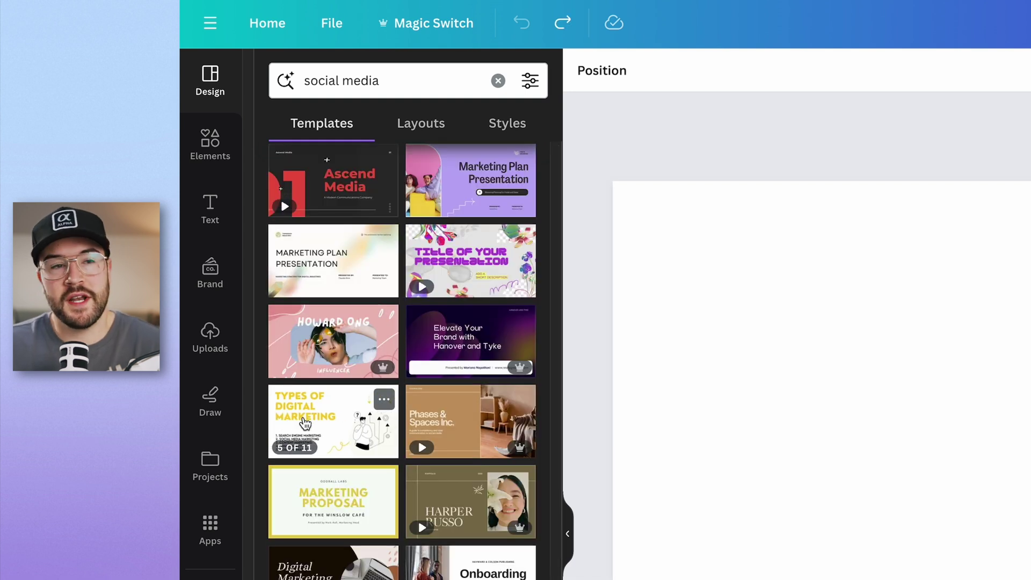
pyautogui.click(327, 447)
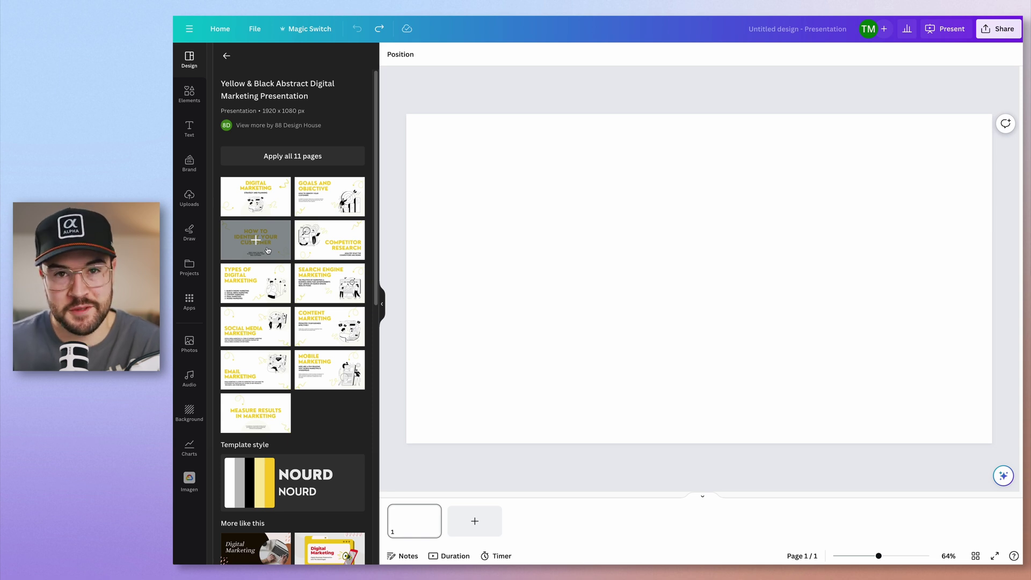
# - Apply and undo the full template, then put the Digital Marketing title slide on page 1
pyautogui.click(290, 157)
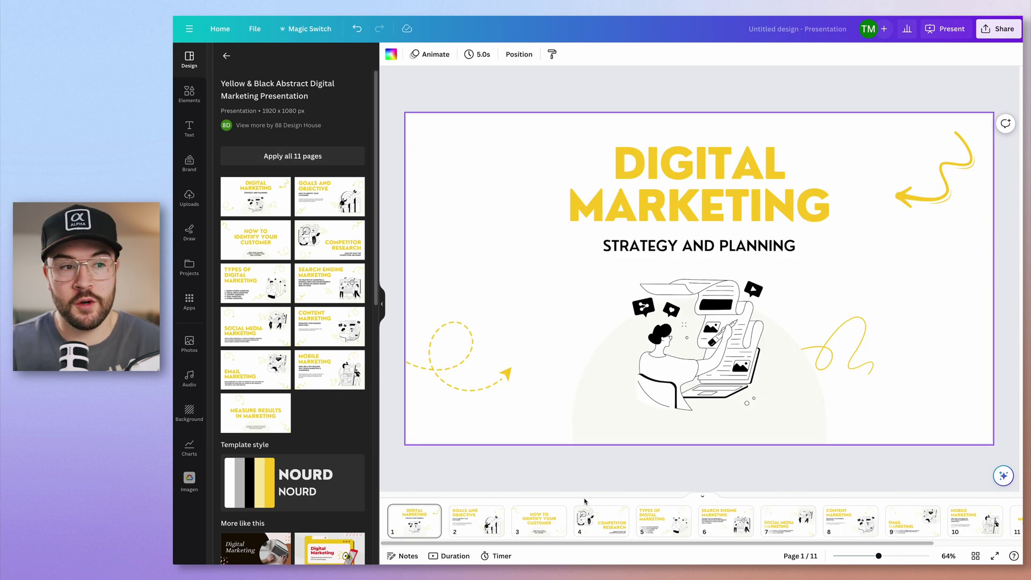
pyautogui.hotkey('ctrl', 'z')
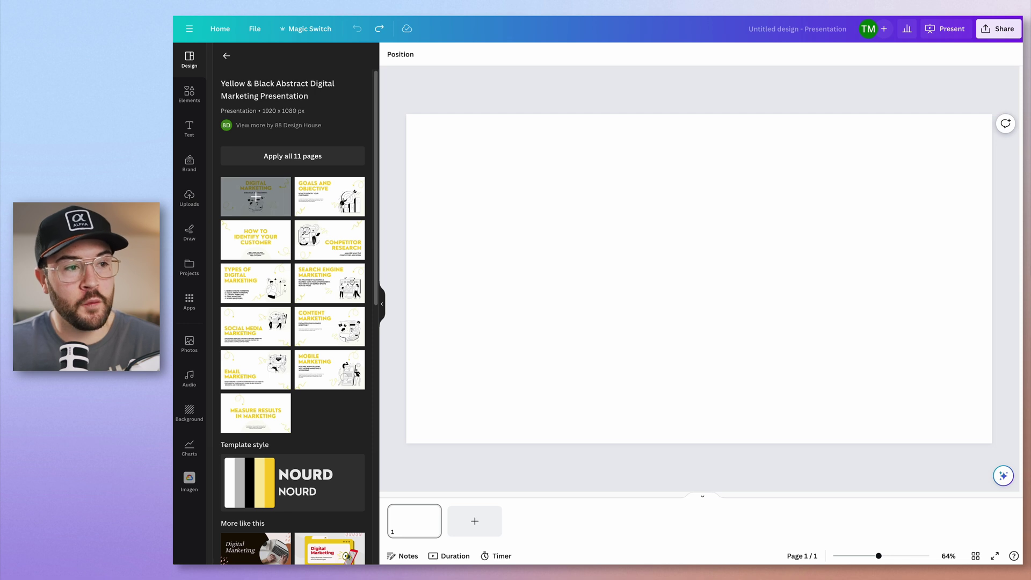
pyautogui.click(264, 196)
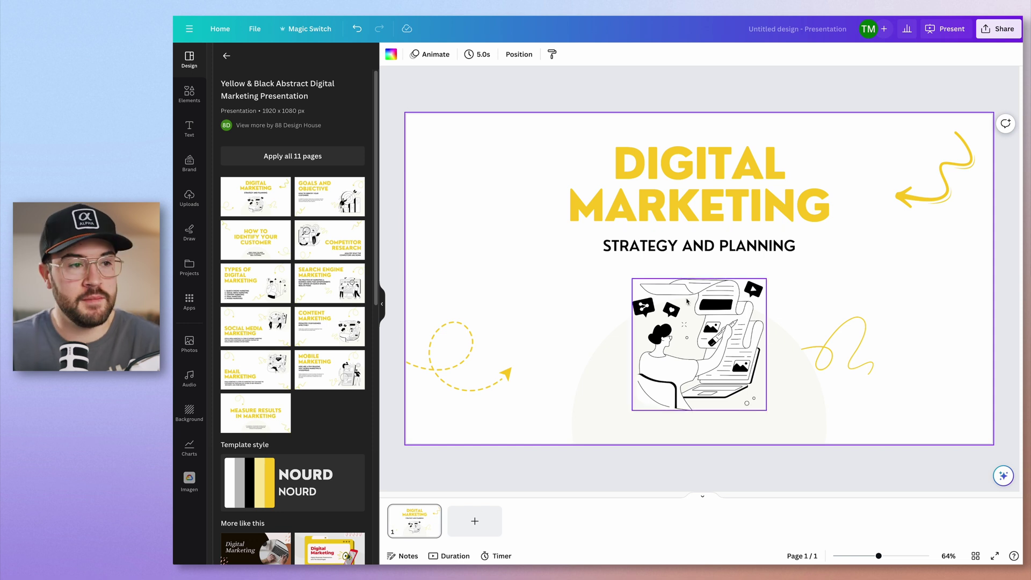
# - Add pages 2 and 3 with the Types of Digital Marketing and Measure Results slides
pyautogui.click(477, 525)
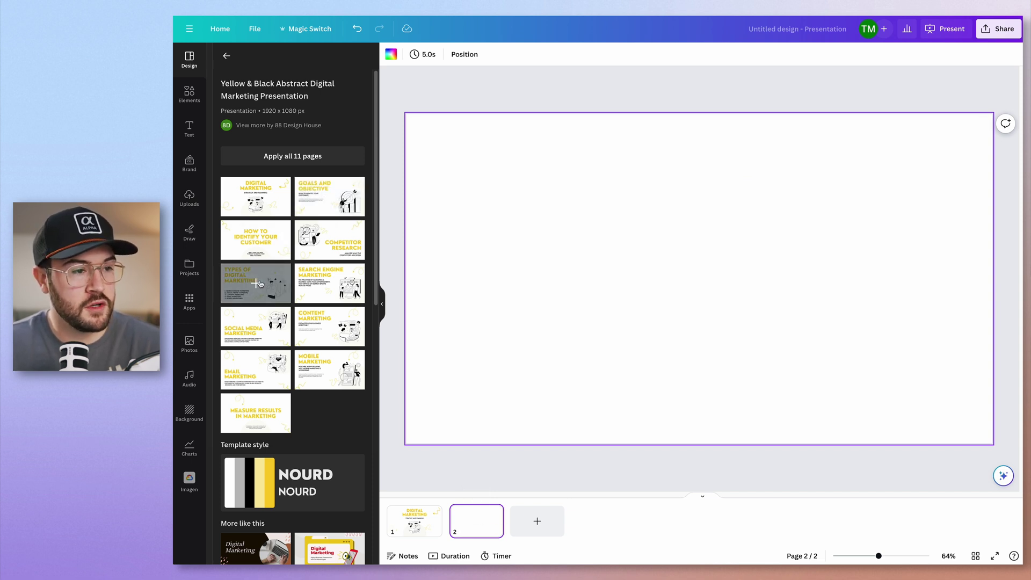
pyautogui.click(260, 284)
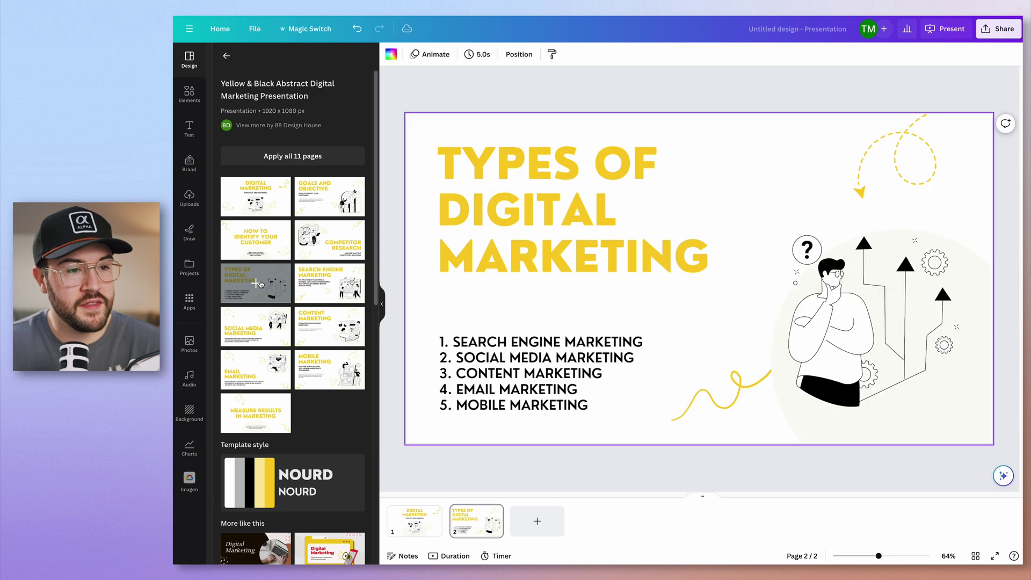
pyautogui.click(537, 522)
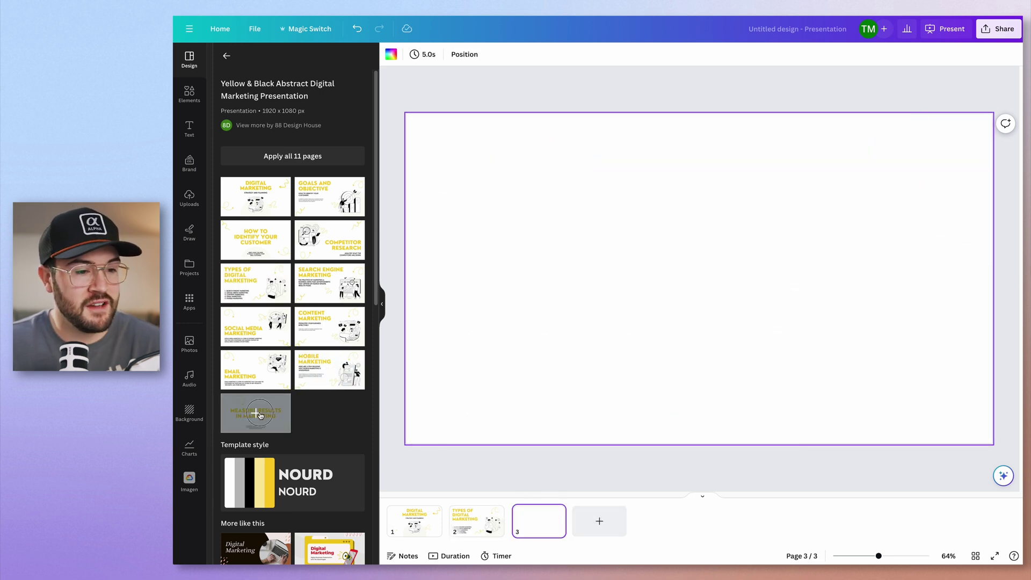
pyautogui.click(256, 411)
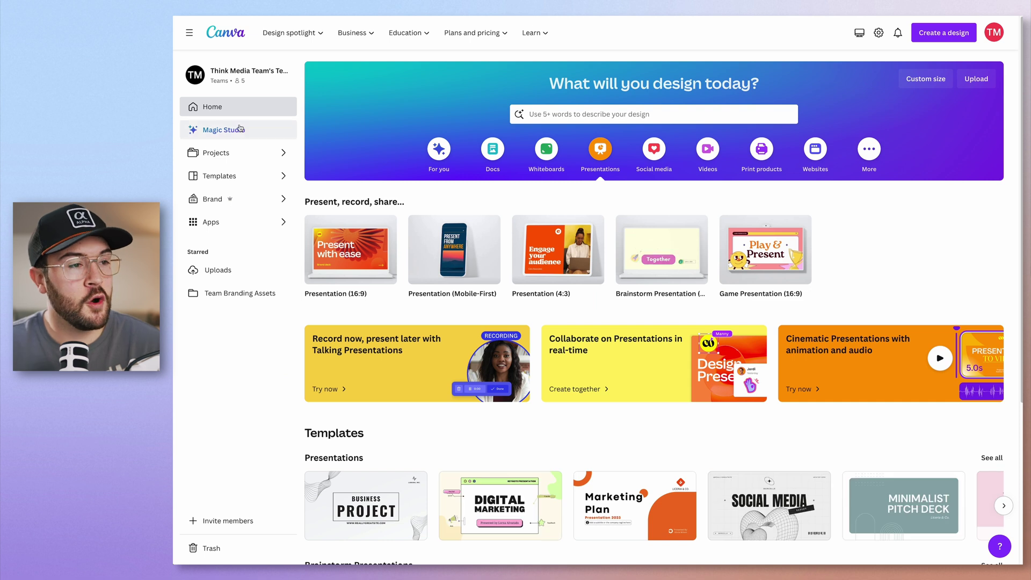
# - Open Magic Design for presentations from the Magic Studio page
pyautogui.click(240, 130)
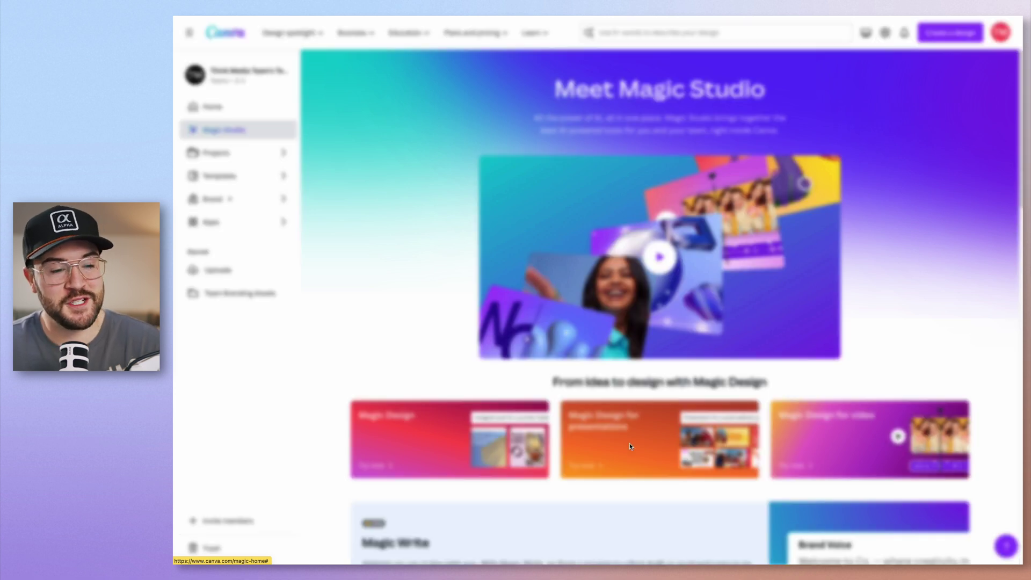
pyautogui.click(630, 445)
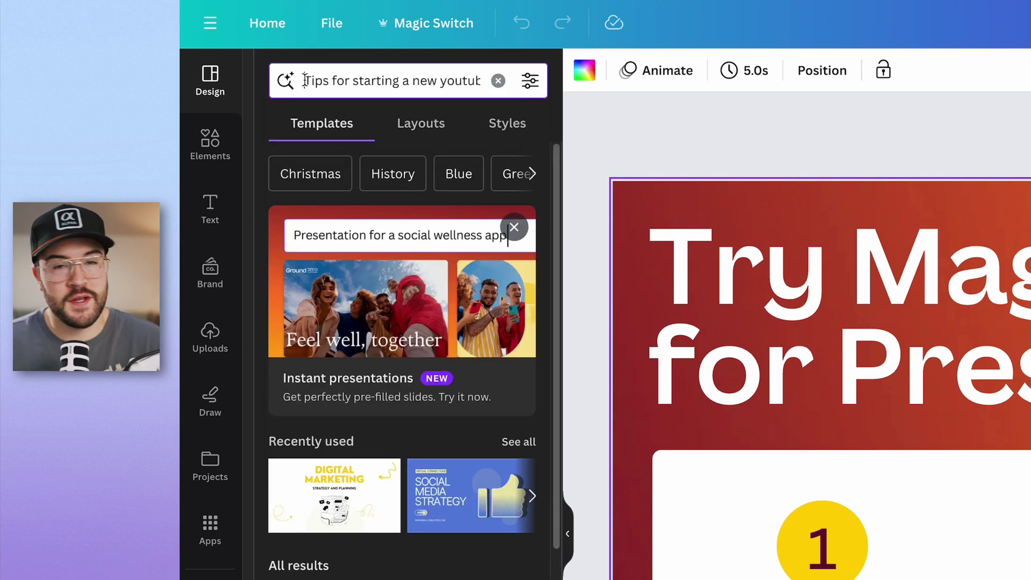
# - Run the Magic Design search for YouTube channel tips
pyautogui.moveTo(333, 82); pyautogui.dragTo(472, 80)
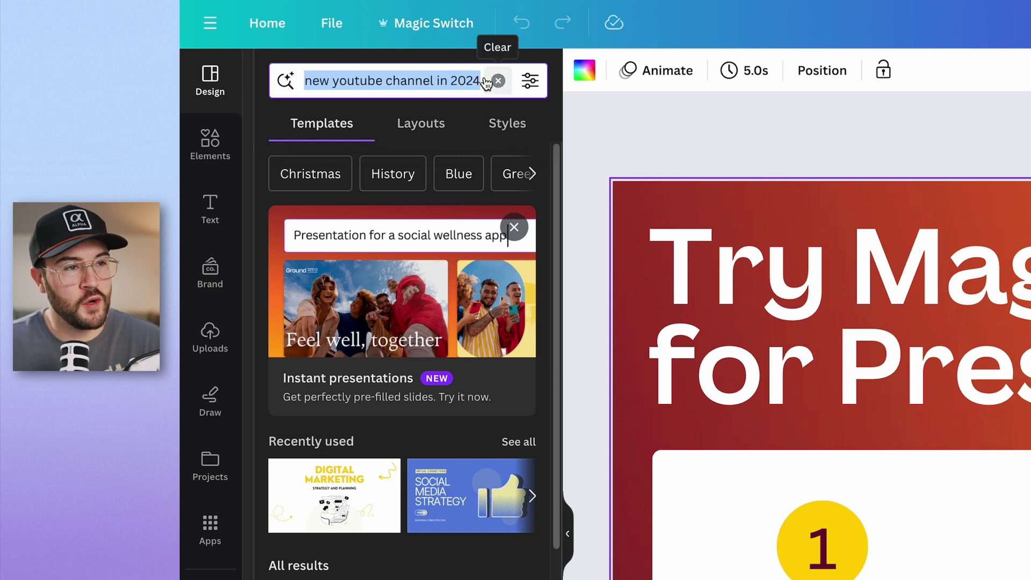
pyautogui.click(465, 81)
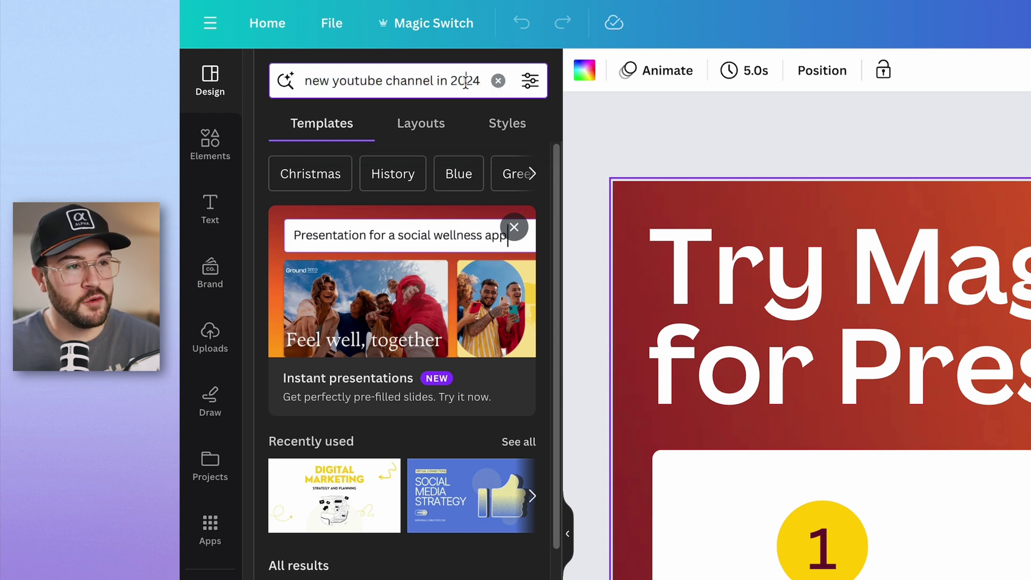
pyautogui.moveTo(341, 82); pyautogui.dragTo(295, 81)
pyautogui.click(328, 81)
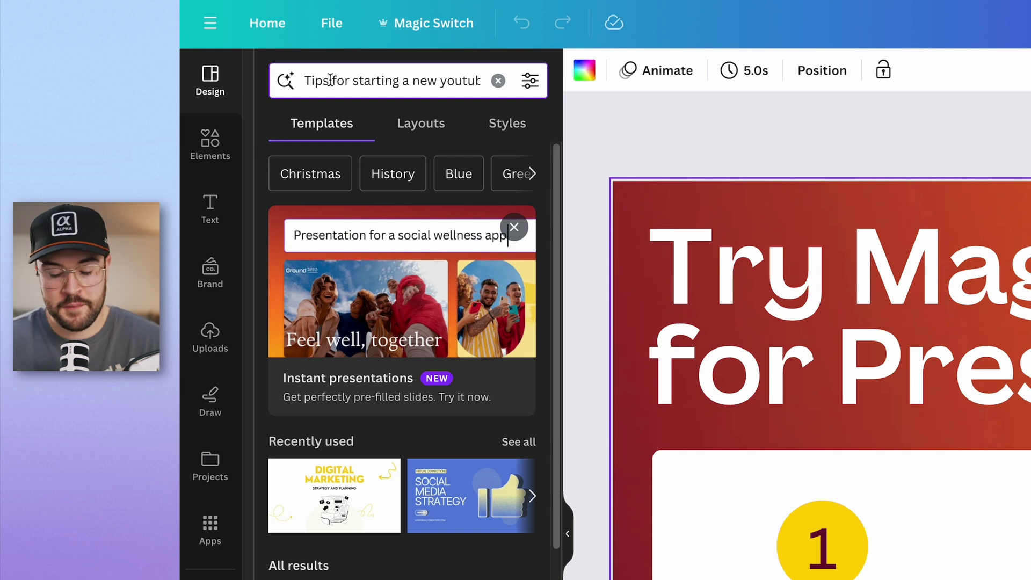
pyautogui.press('Return')
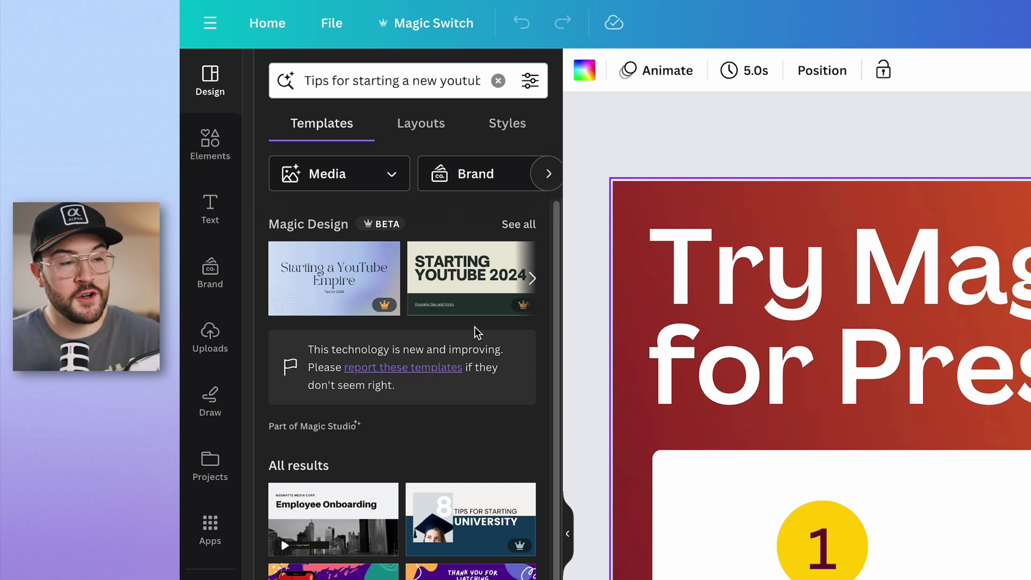
# - Browse the Magic Design suggestions and open the pink 'Starting a Successful Youtube Channel' template
pyautogui.click(532, 278)
pyautogui.click(534, 283)
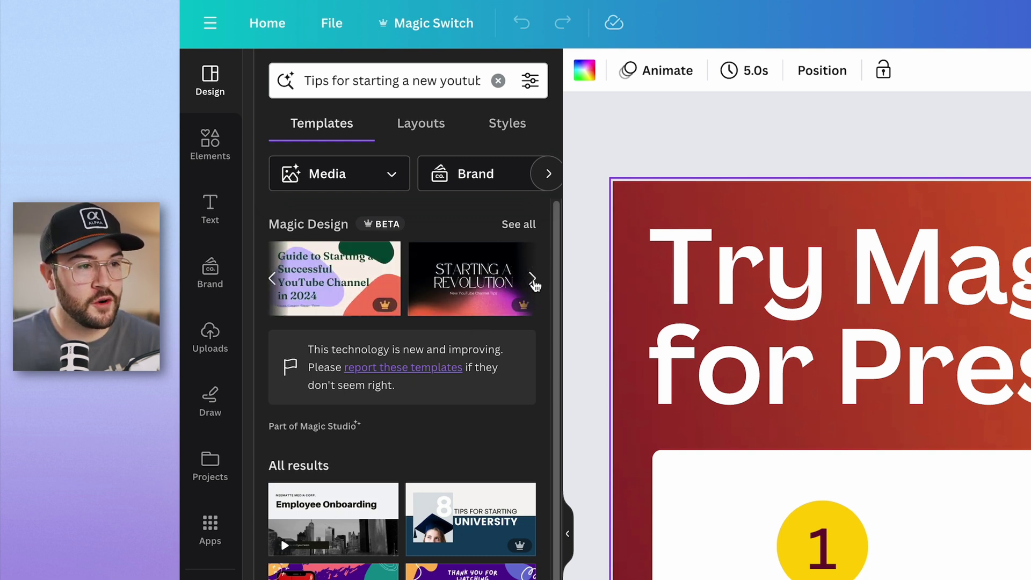
pyautogui.click(534, 280)
pyautogui.click(533, 281)
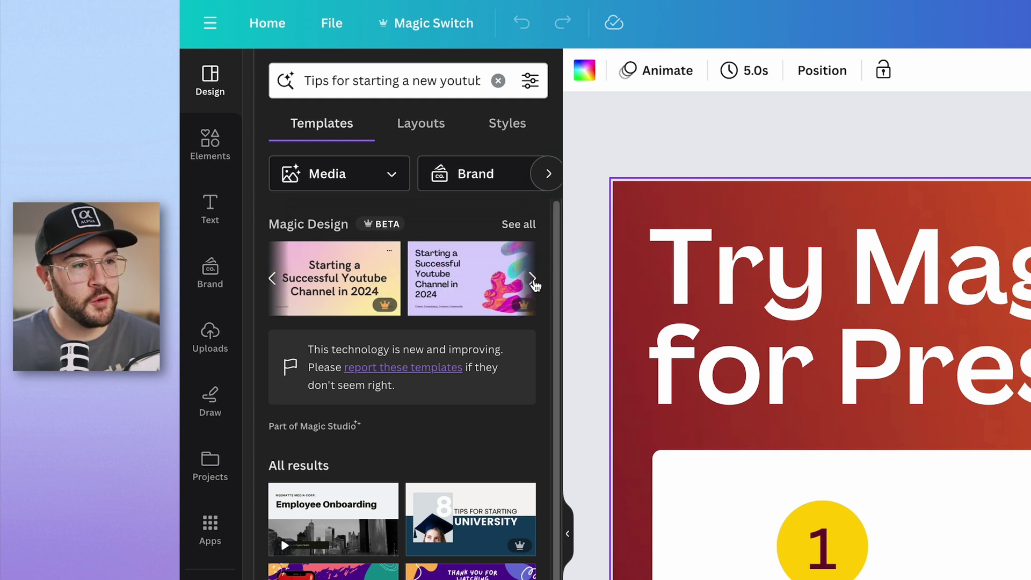
pyautogui.click(533, 281)
pyautogui.click(534, 280)
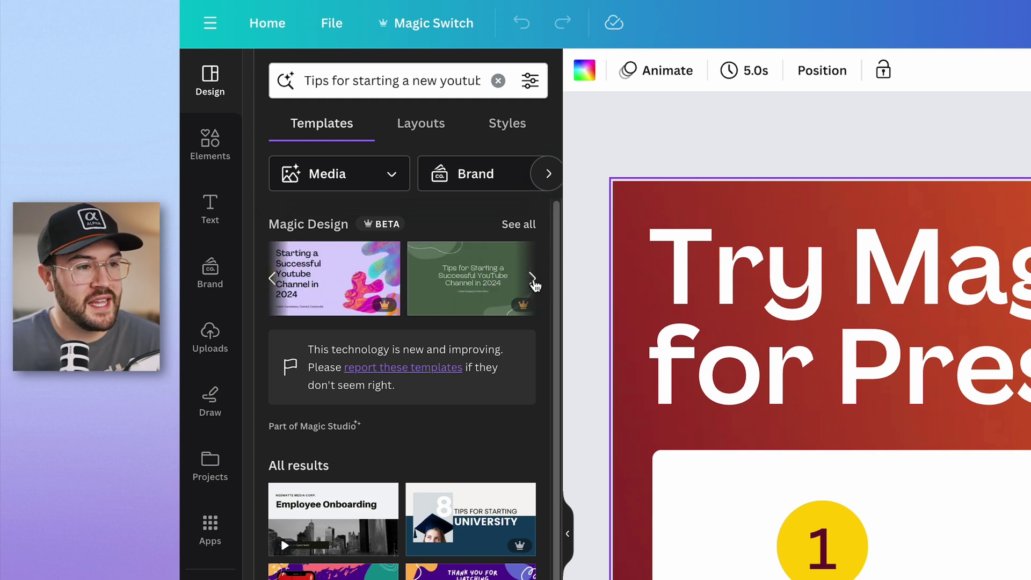
pyautogui.click(533, 279)
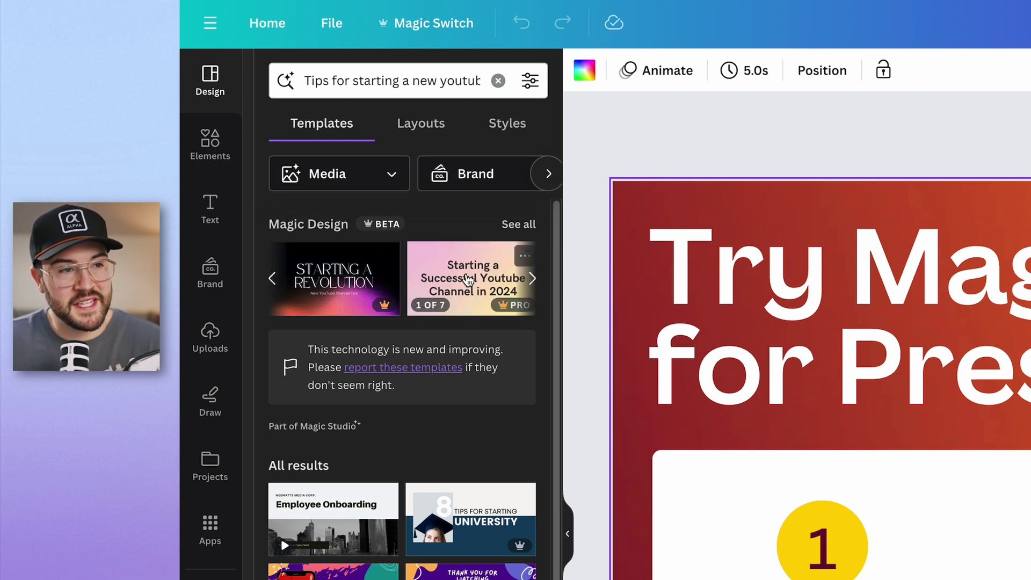
pyautogui.click(468, 279)
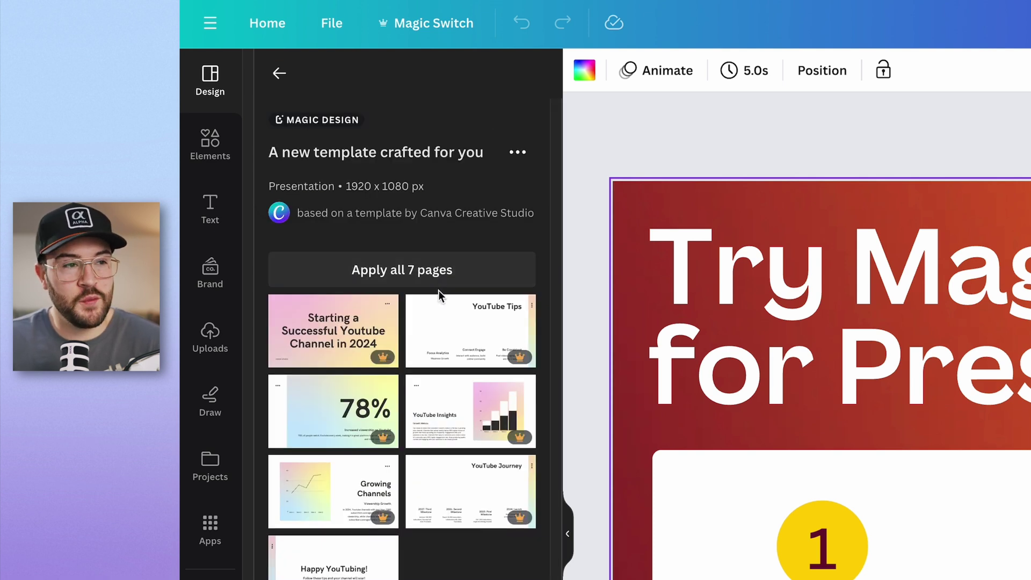
# - Apply all 7 template pages, review Tips, Insights, Growing Channels and Journey, then add page 8
pyautogui.click(442, 279)
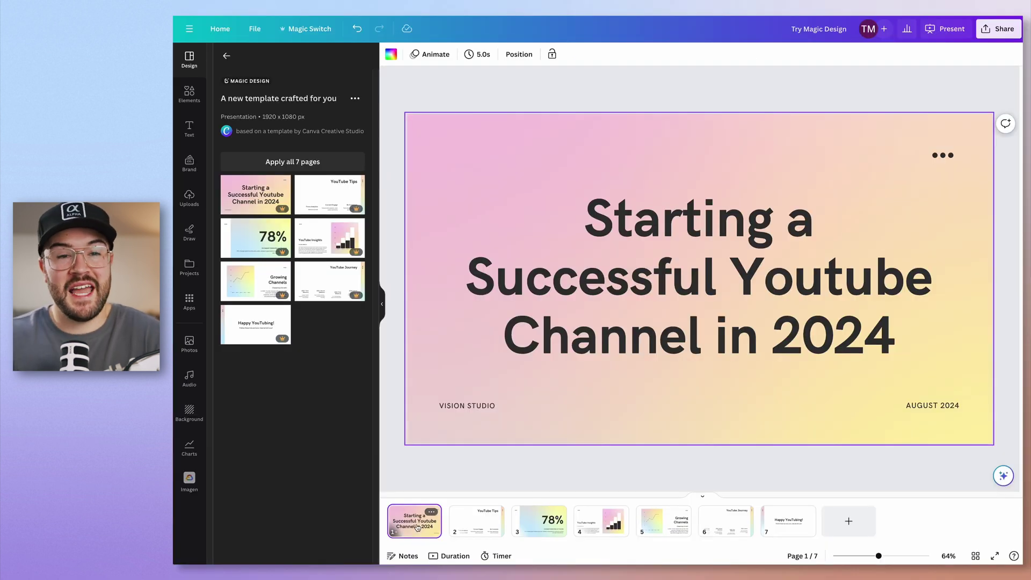
pyautogui.click(479, 531)
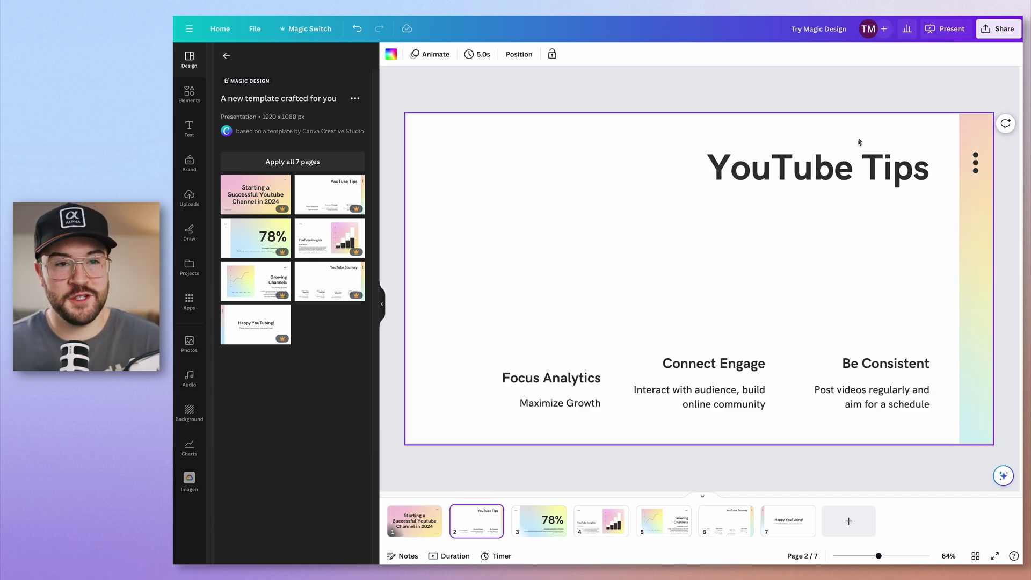
pyautogui.click(612, 532)
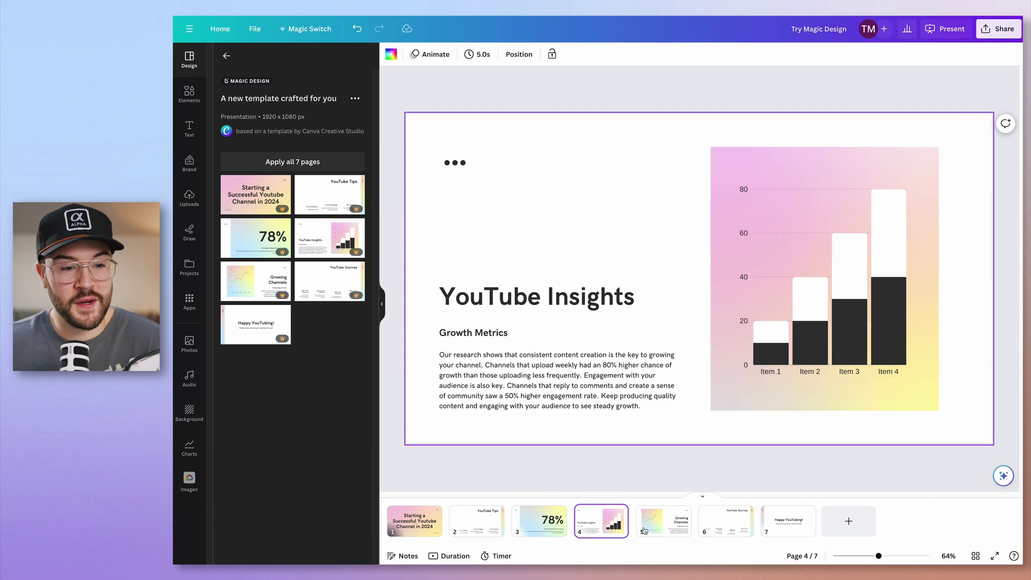
pyautogui.click(664, 526)
pyautogui.click(721, 527)
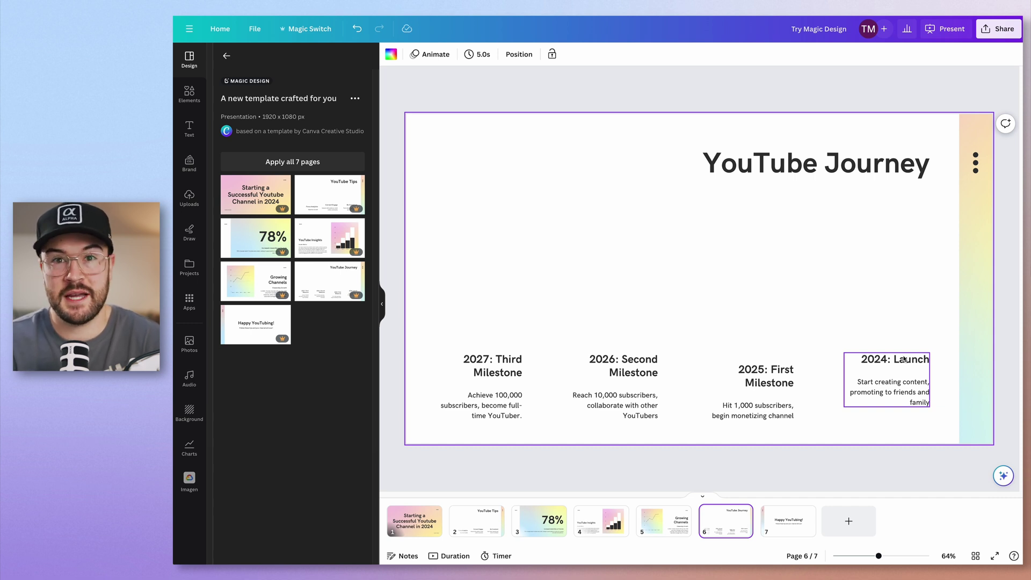
pyautogui.click(602, 522)
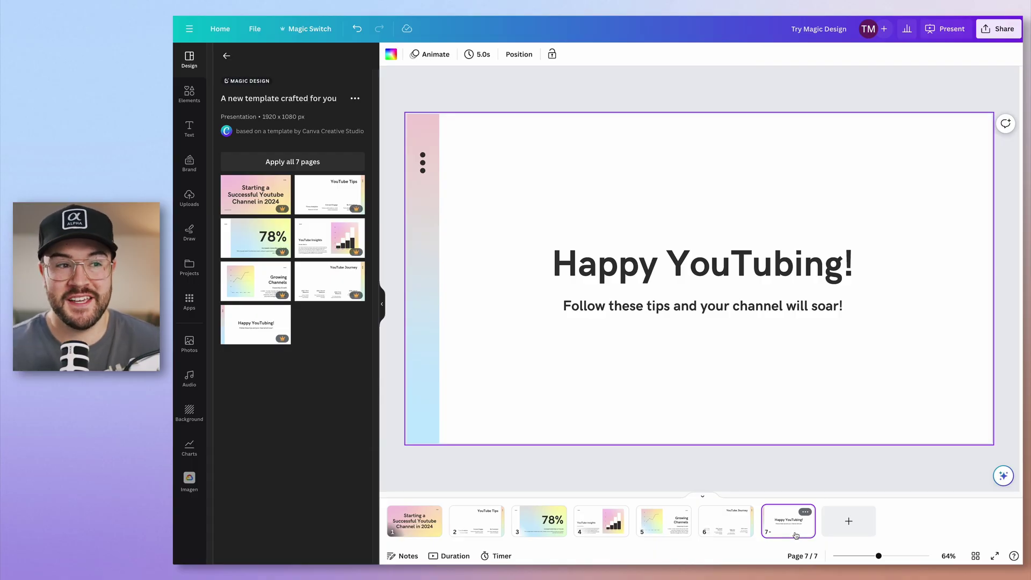
pyautogui.click(846, 526)
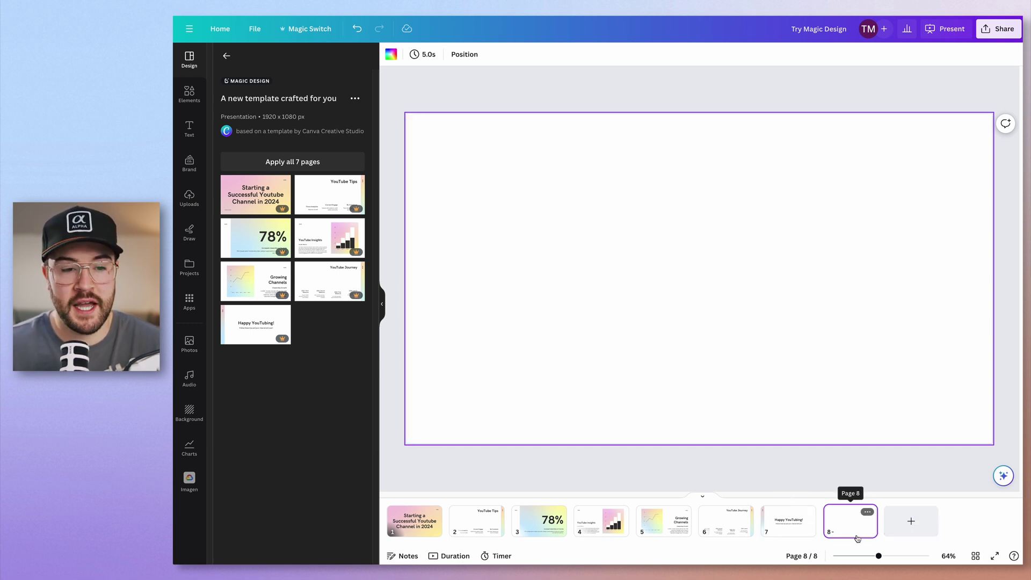
# - Delete the blank page, duplicate the 78% slide and move the copy to the end
pyautogui.press('Delete')
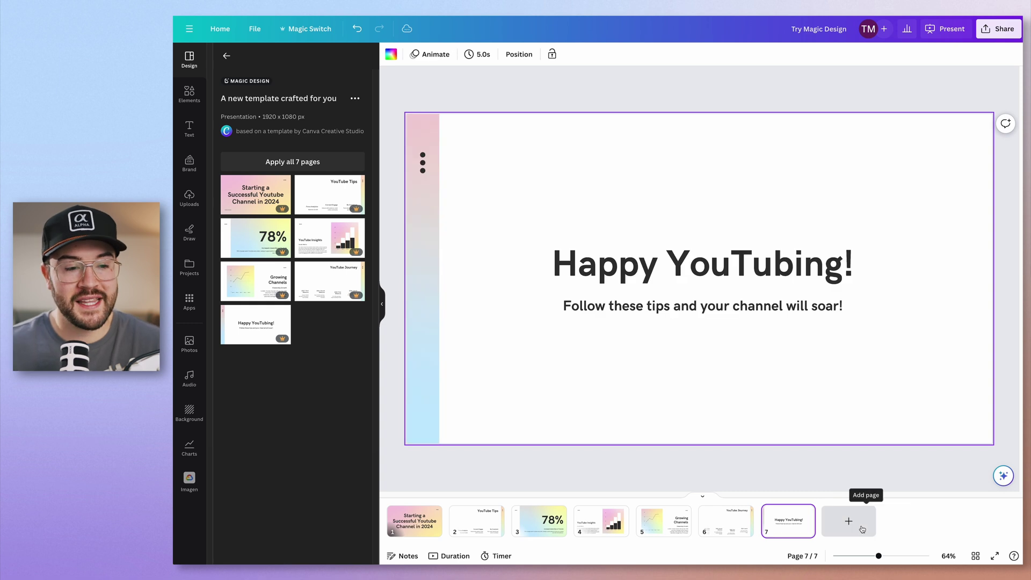
pyautogui.click(539, 533)
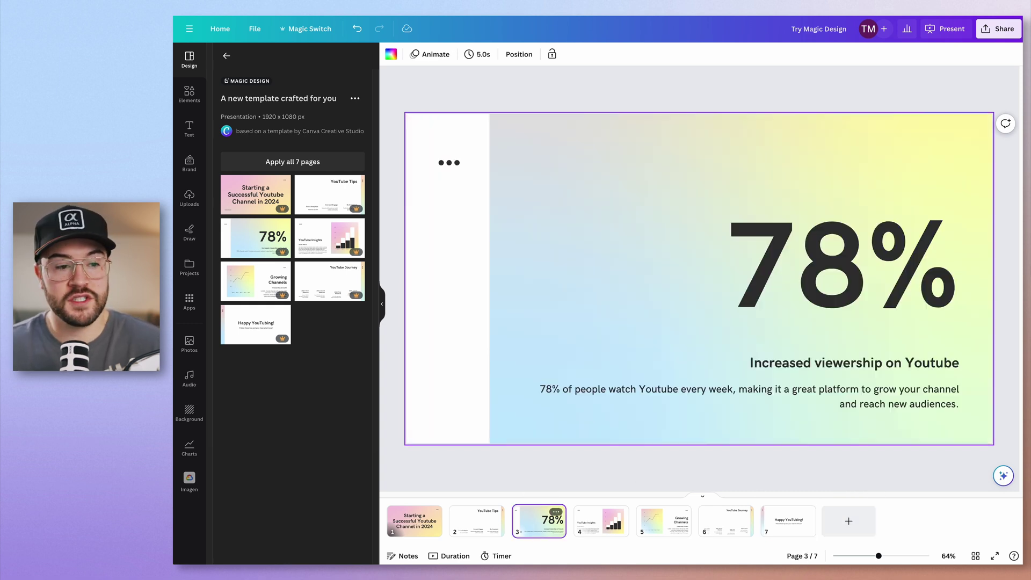
pyautogui.hotkey('ctrl', 'd')
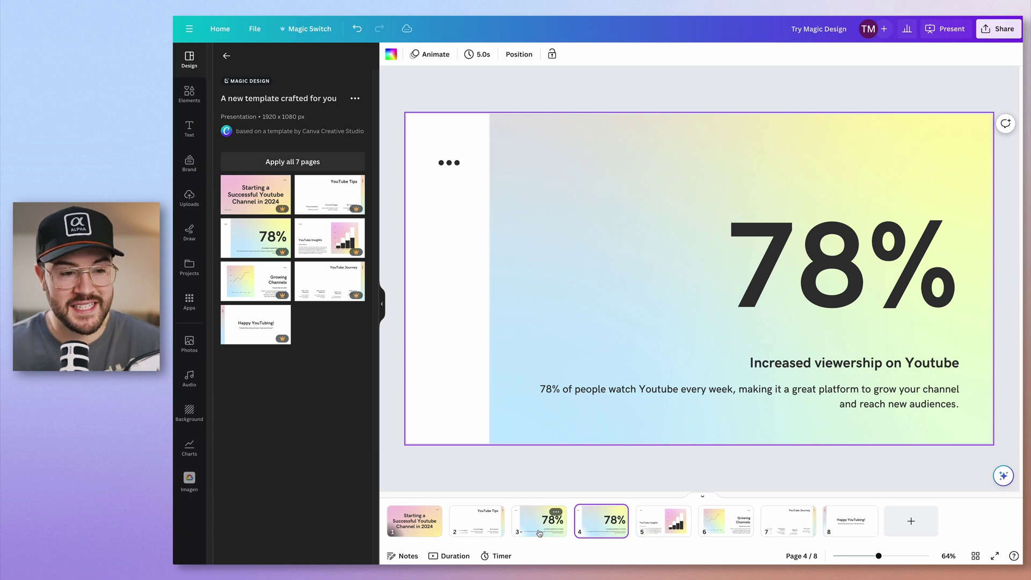
pyautogui.moveTo(607, 531); pyautogui.dragTo(876, 532)
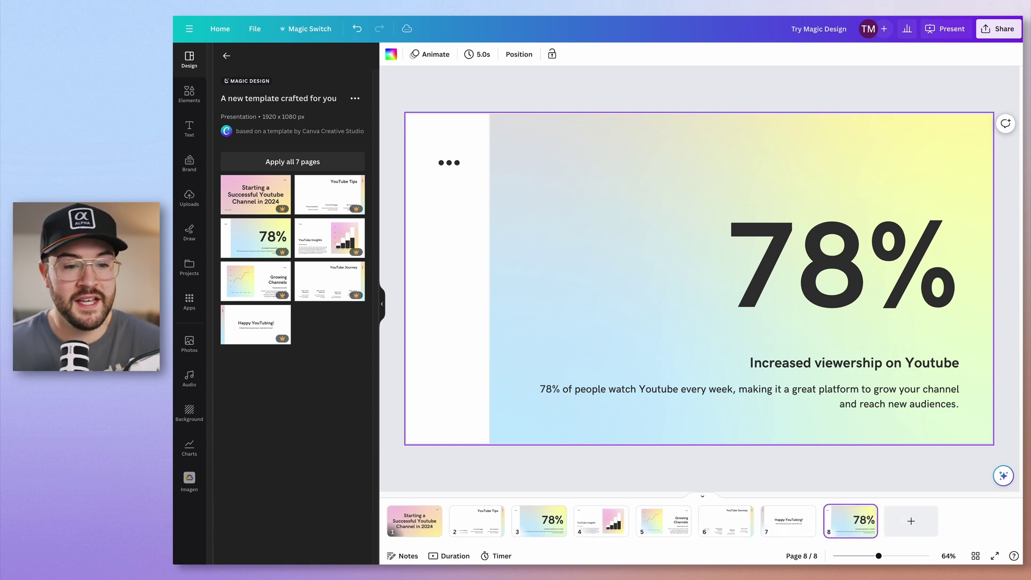
# - Change the copy's 78% figure to 2024 and select the Increased viewership heading
pyautogui.doubleClick(844, 266)
pyautogui.write('2024')
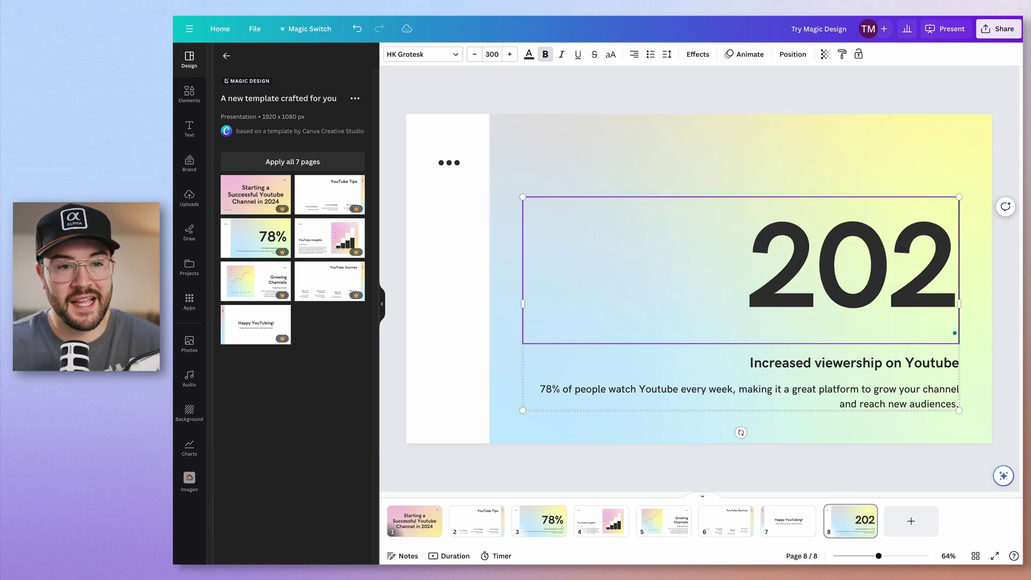
pyautogui.click(843, 363)
pyautogui.tripleClick(844, 364)
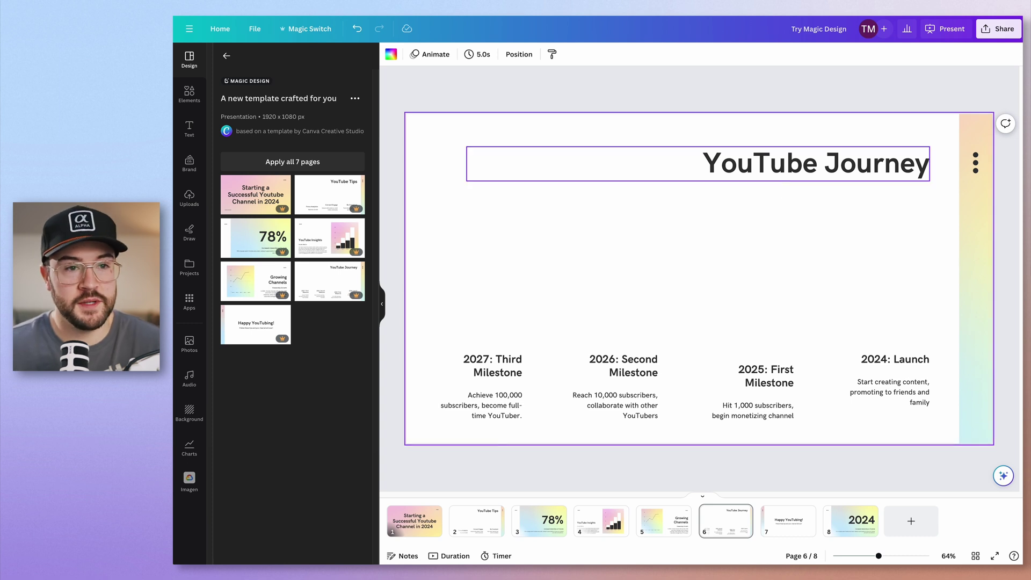
# - Copy the YouTube Journey title from page 6 and paste it onto the 2024 slide
pyautogui.click(782, 164)
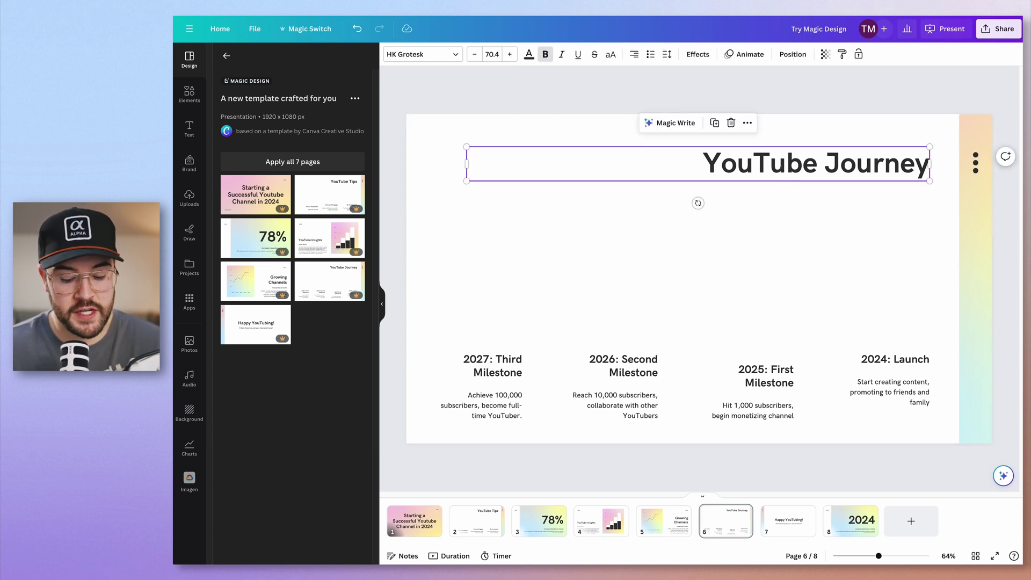
pyautogui.click(859, 525)
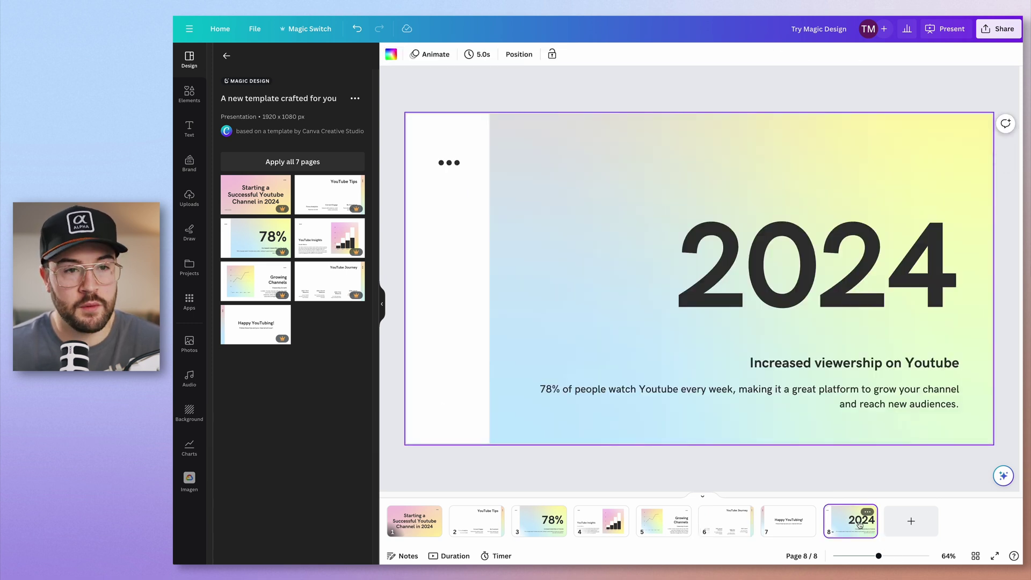
pyautogui.hotkey('ctrl', 'v')
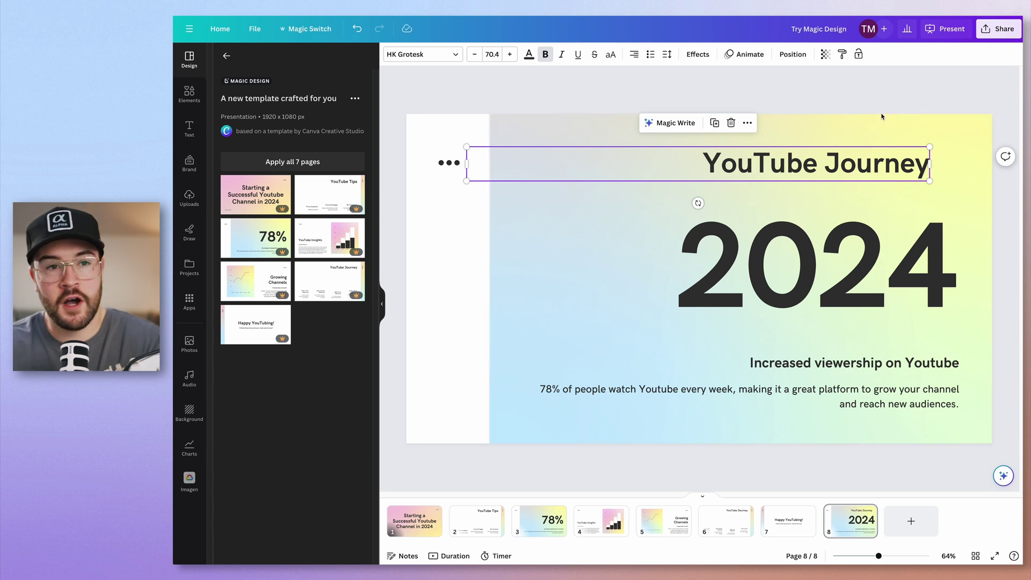
pyautogui.click(719, 519)
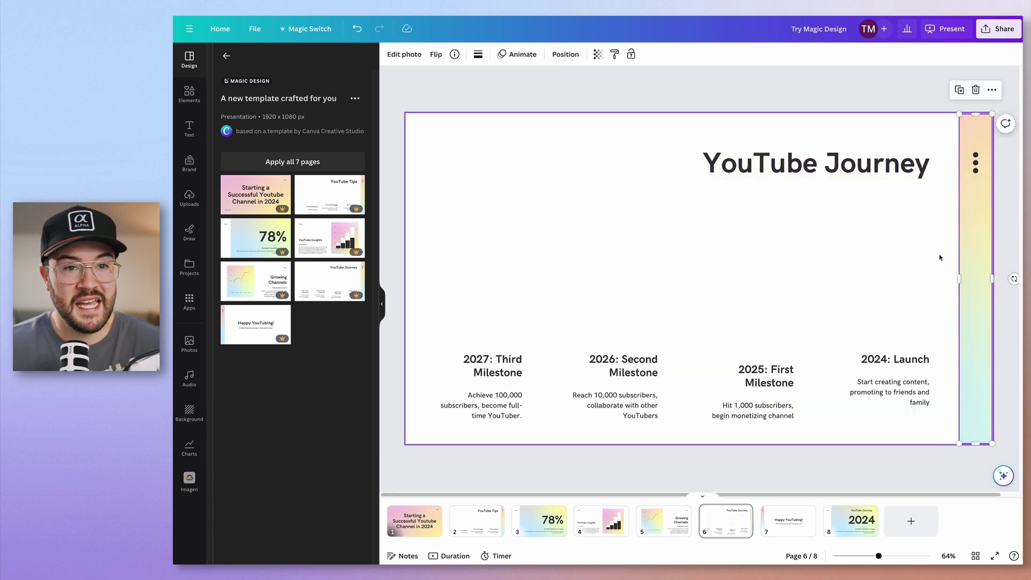
# - Paste page 6's gradient strip and dots on page 8's left edge, deleting the horizontal dots
pyautogui.keyDown('shift'); pyautogui.click(977, 172); pyautogui.keyUp('shift')
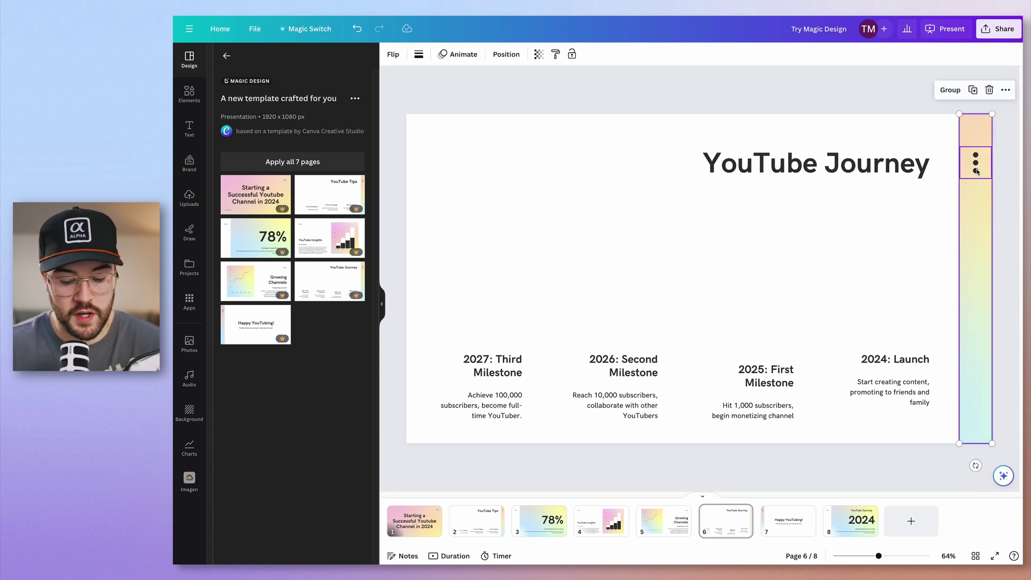
pyautogui.click(861, 524)
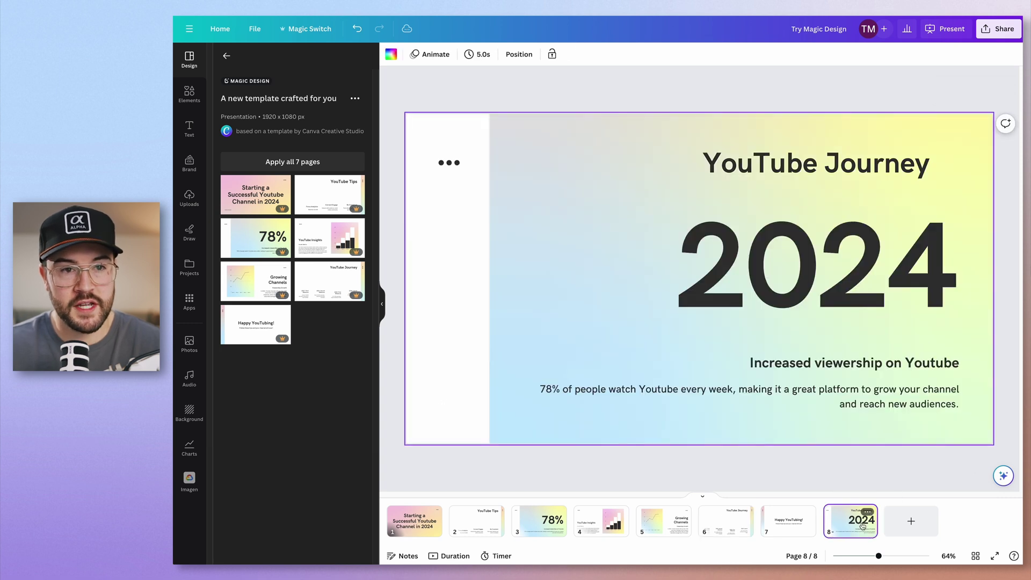
pyautogui.hotkey('ctrl', 'v')
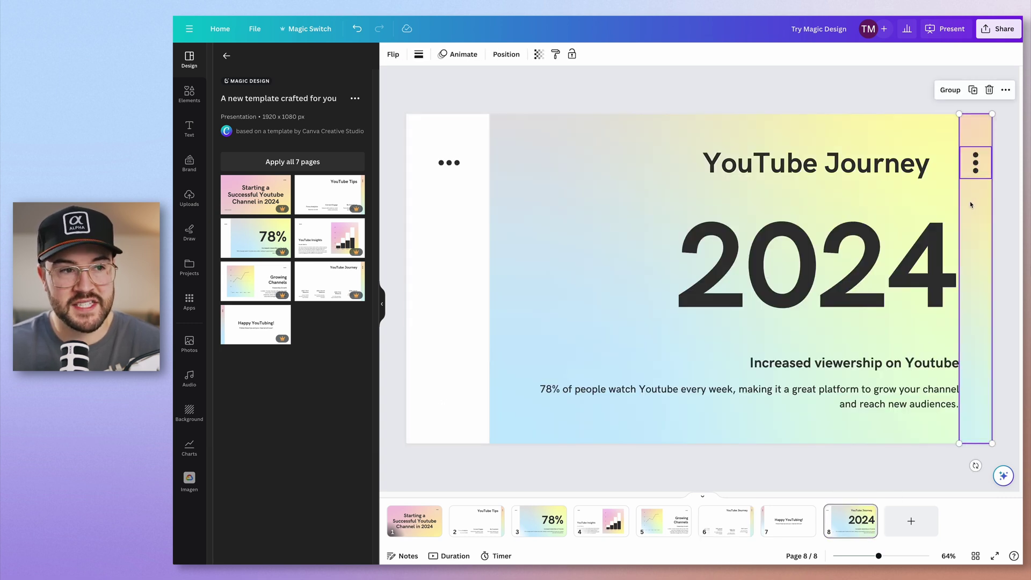
pyautogui.moveTo(971, 204); pyautogui.dragTo(419, 198)
pyautogui.click(456, 162)
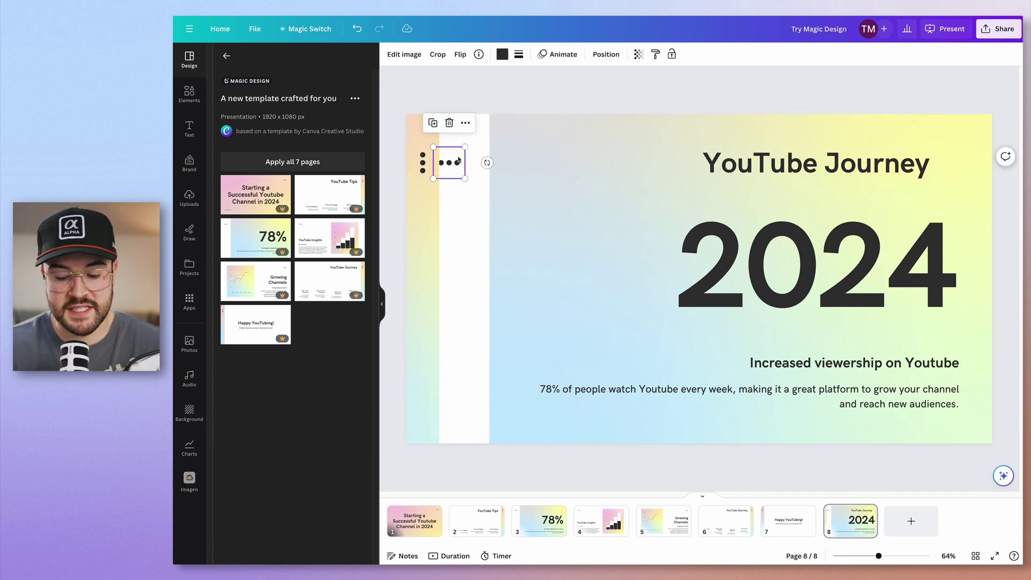
pyautogui.press('Delete')
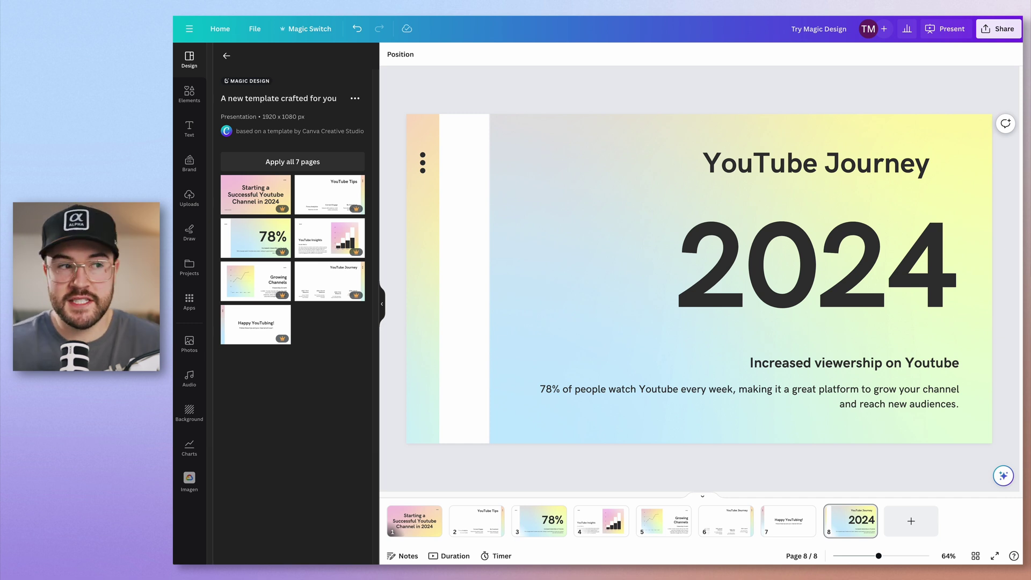
# - Add a checkbox graphic from Elements and shrink it beside the YouTube Journey title
pyautogui.click(189, 94)
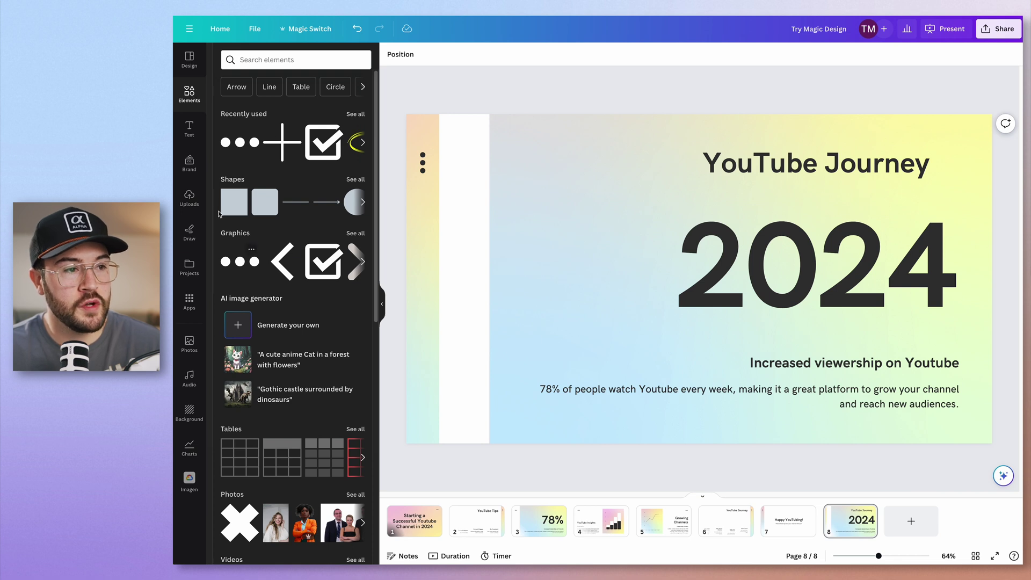
pyautogui.click(320, 265)
pyautogui.moveTo(771, 344); pyautogui.dragTo(681, 168)
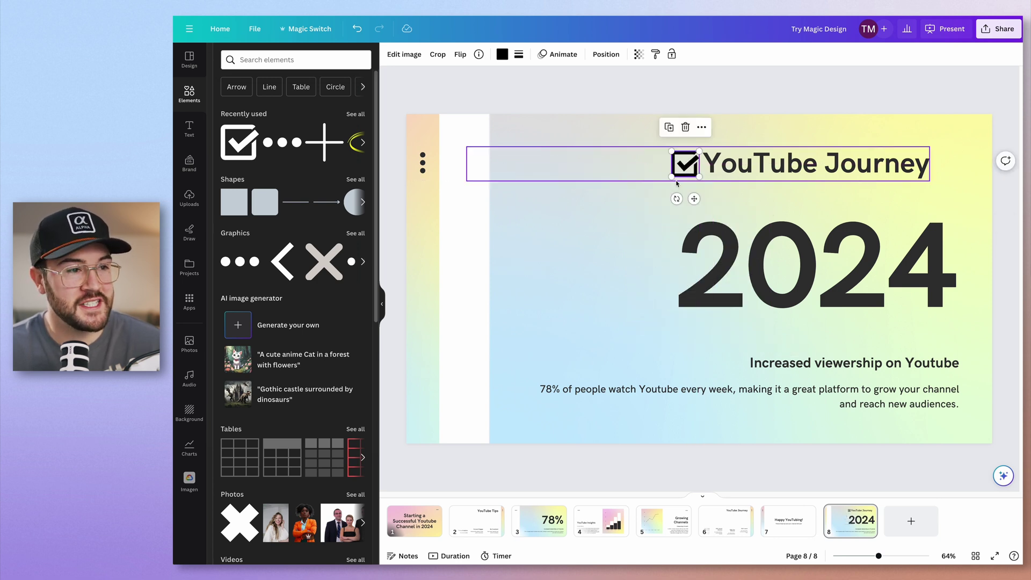
pyautogui.click(190, 129)
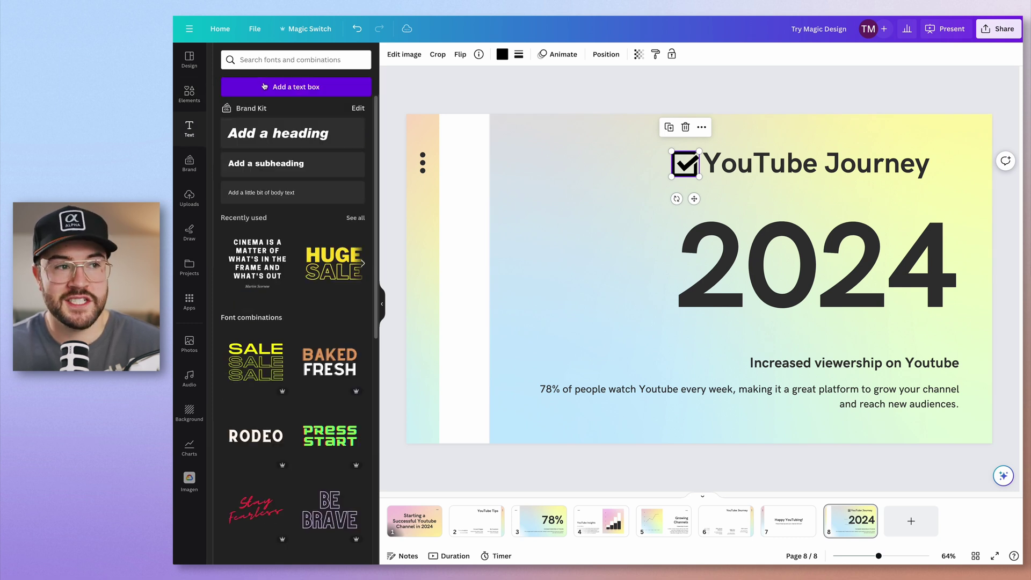
pyautogui.click(310, 89)
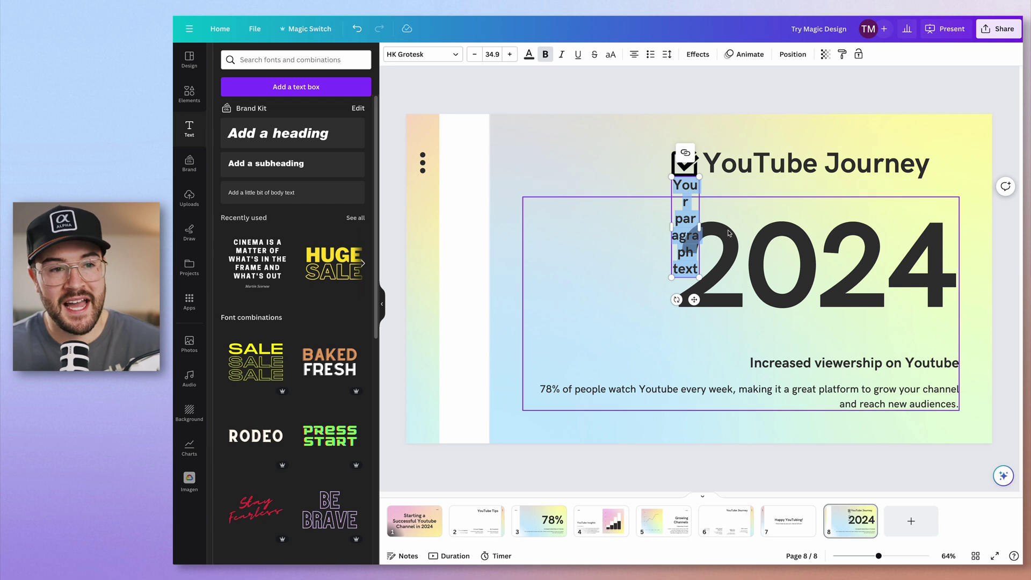
pyautogui.moveTo(699, 227); pyautogui.dragTo(811, 228)
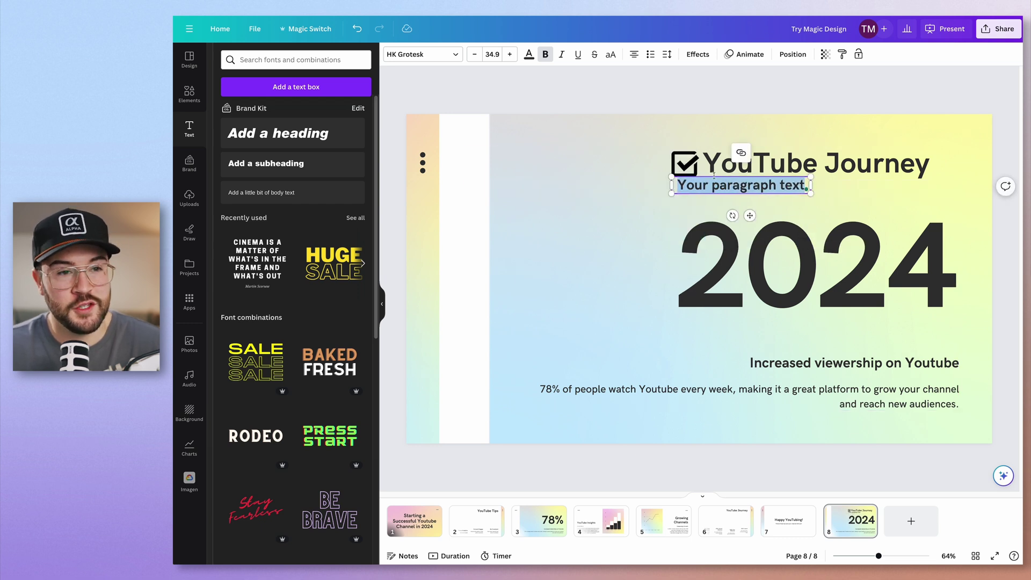
pyautogui.click(449, 55)
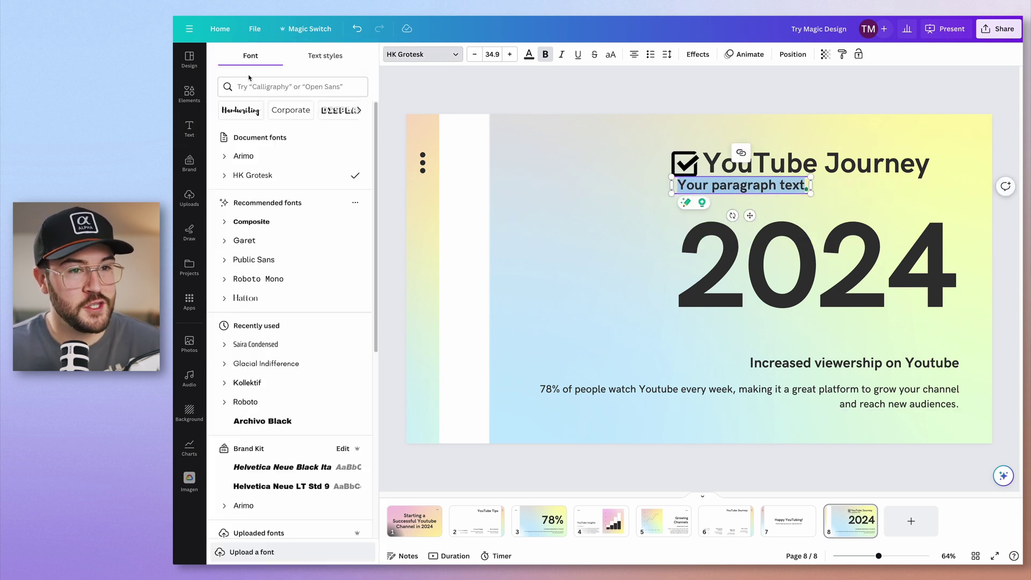
pyautogui.click(706, 56)
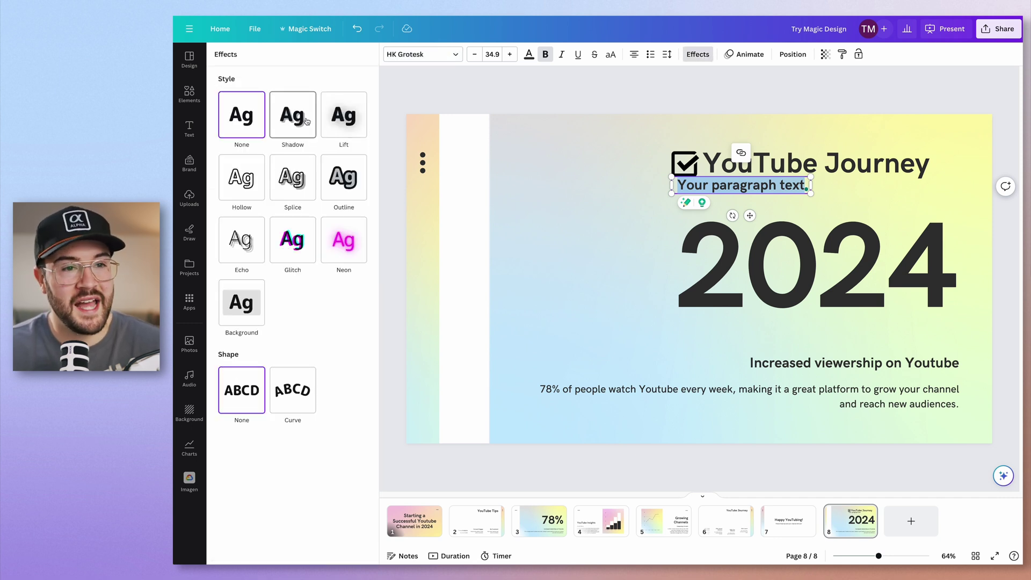
pyautogui.click(307, 121)
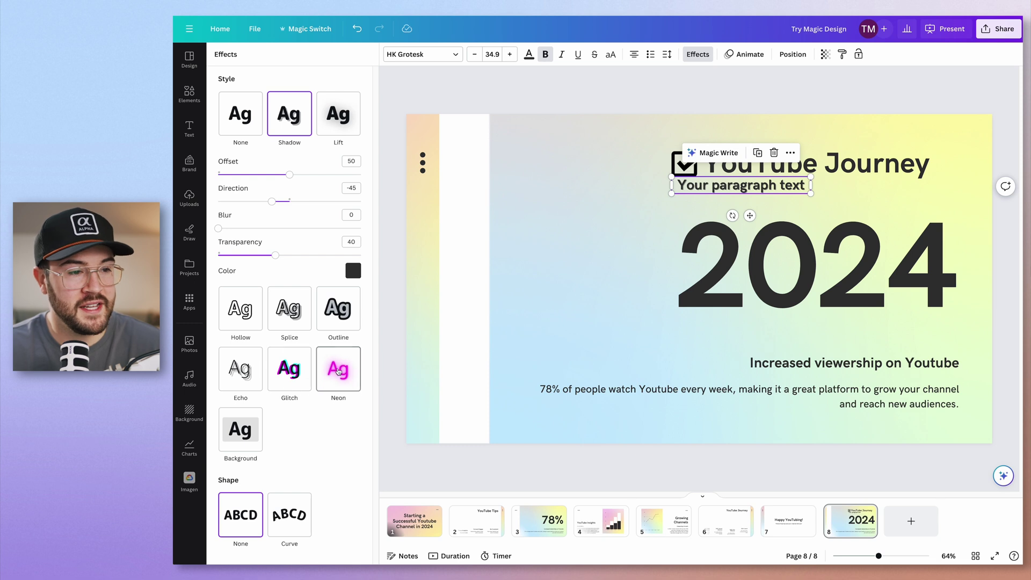
pyautogui.click(338, 370)
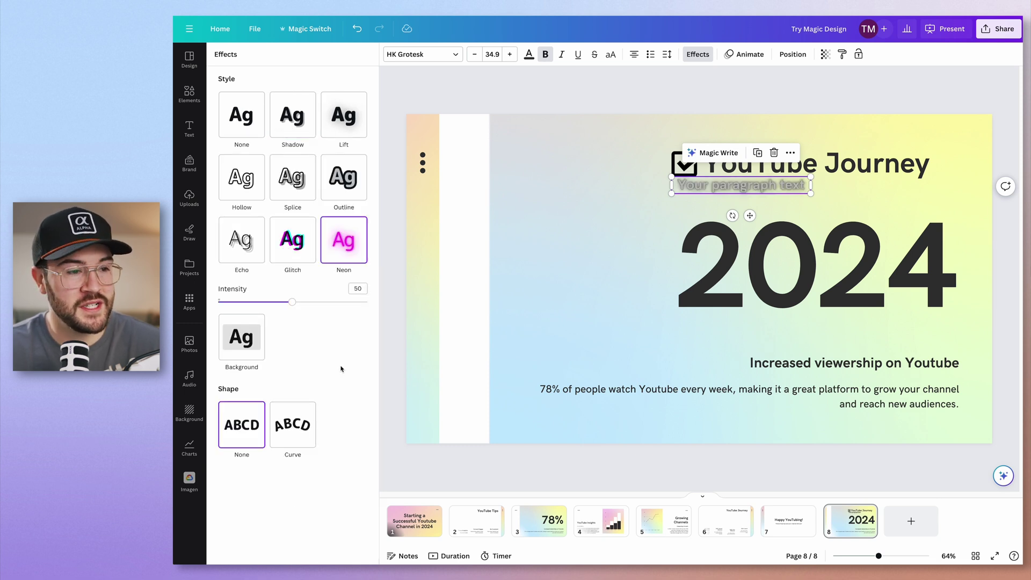
pyautogui.click(262, 123)
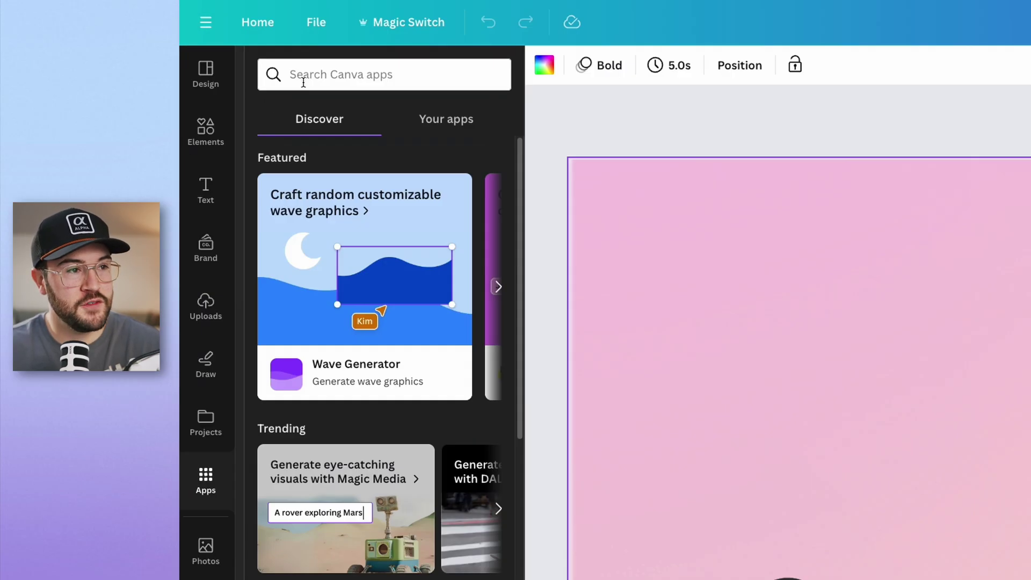
# - Generate Magic Media images from the prompt 'youtube logo floating in the sky'
pyautogui.click(303, 75)
pyautogui.write('magic')
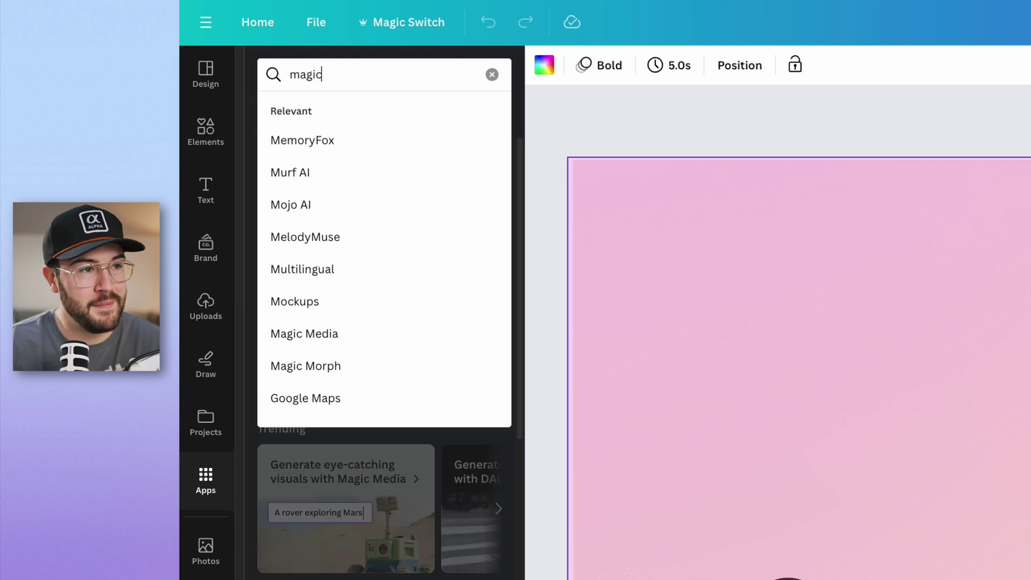
pyautogui.write(' media')
pyautogui.press('Return')
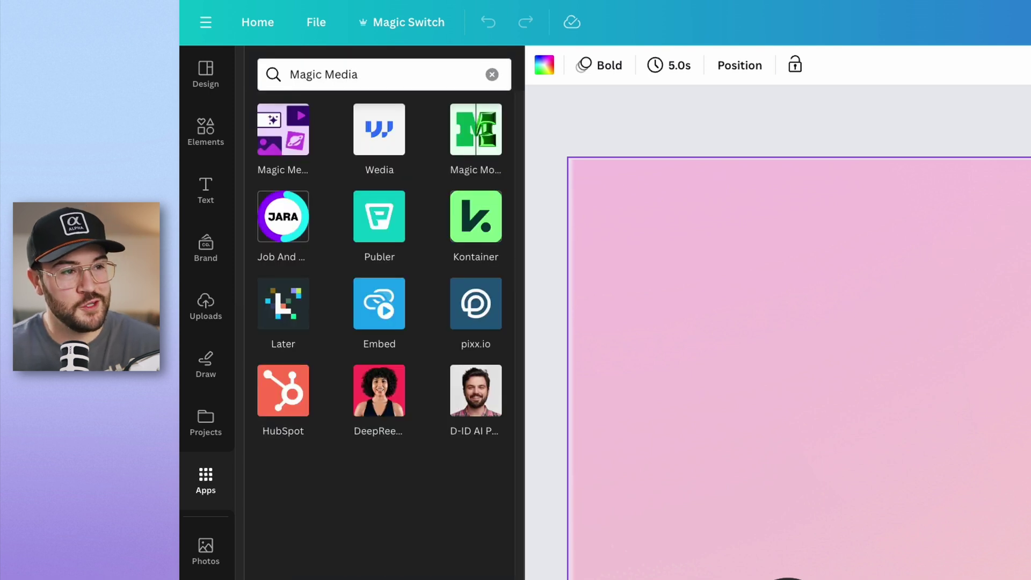
pyautogui.click(282, 141)
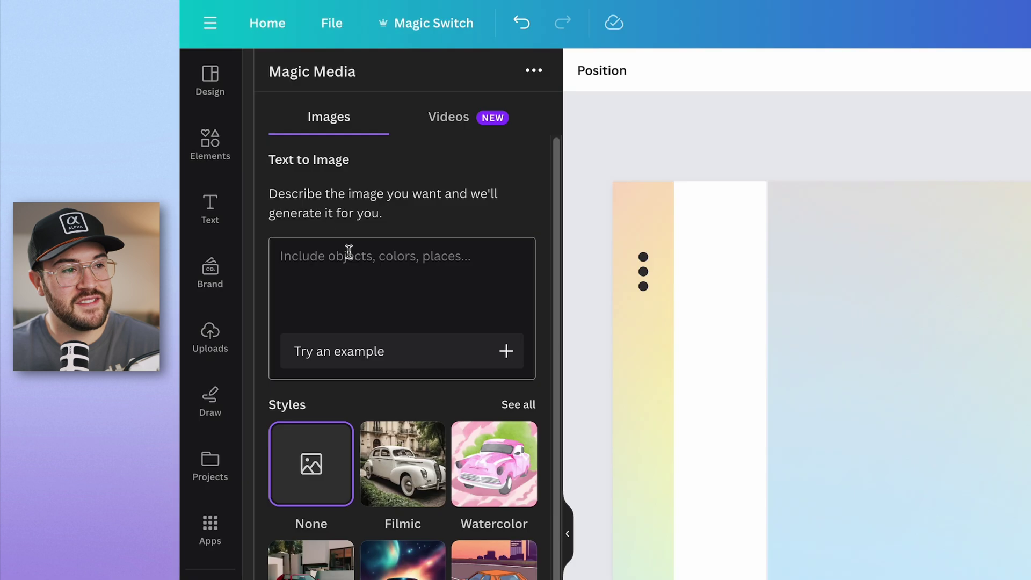
pyautogui.click(349, 252)
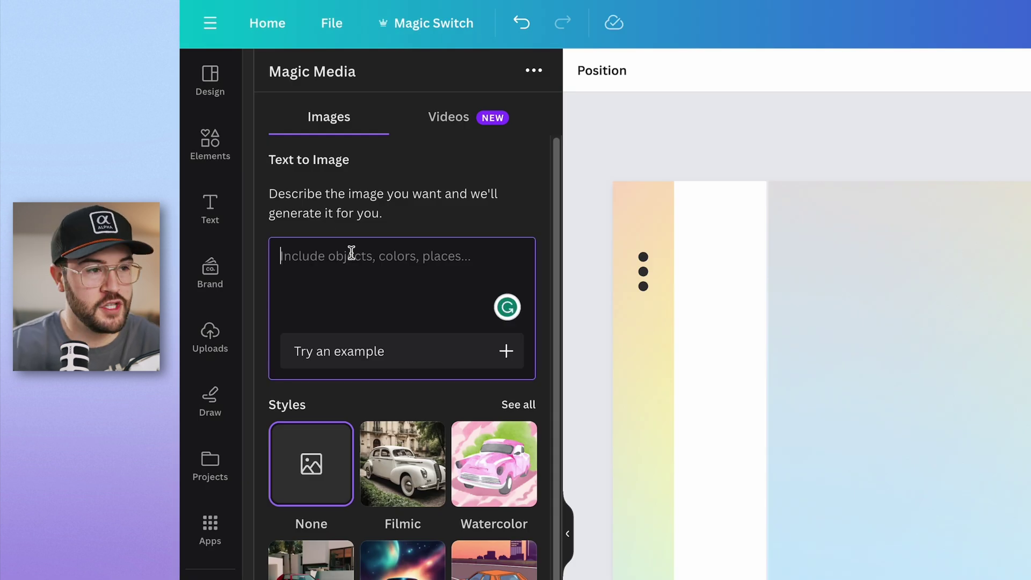
pyautogui.write('youtube logo')
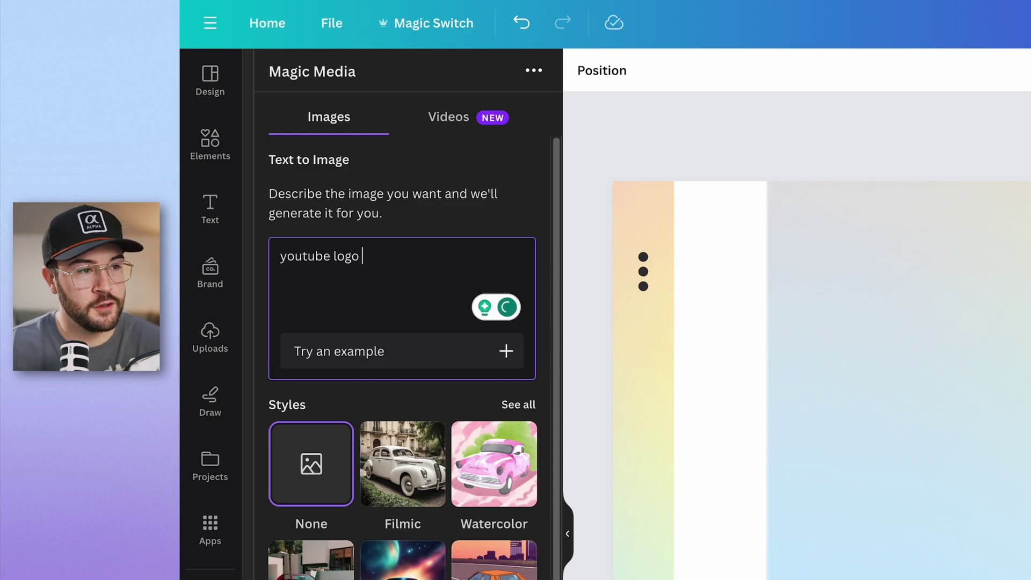
pyautogui.write(' floating in the sk')
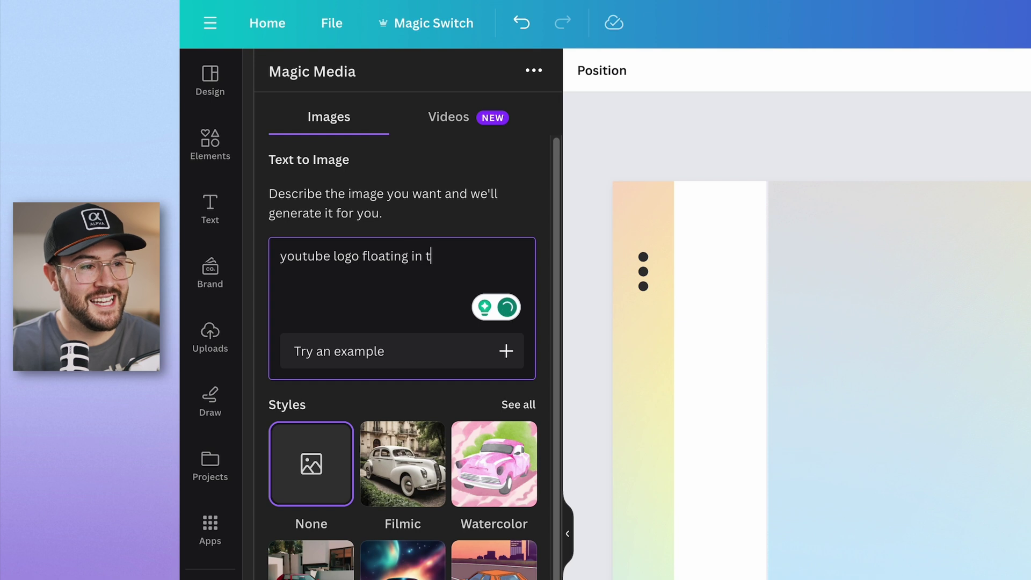
pyautogui.write('y')
pyautogui.press('Return')
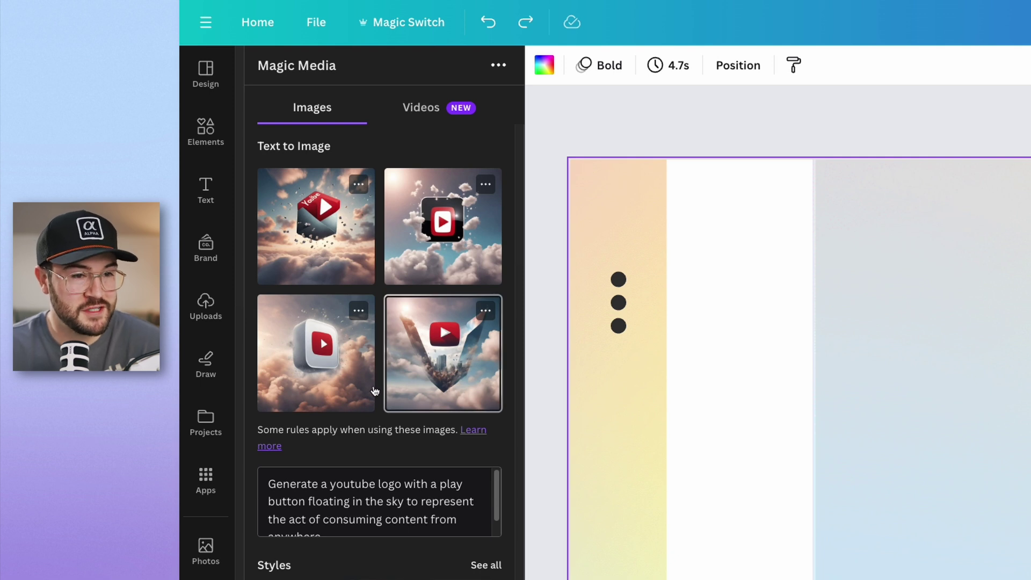
# - Add the third generated YouTube logo image and place it left of the 2024
pyautogui.click(331, 382)
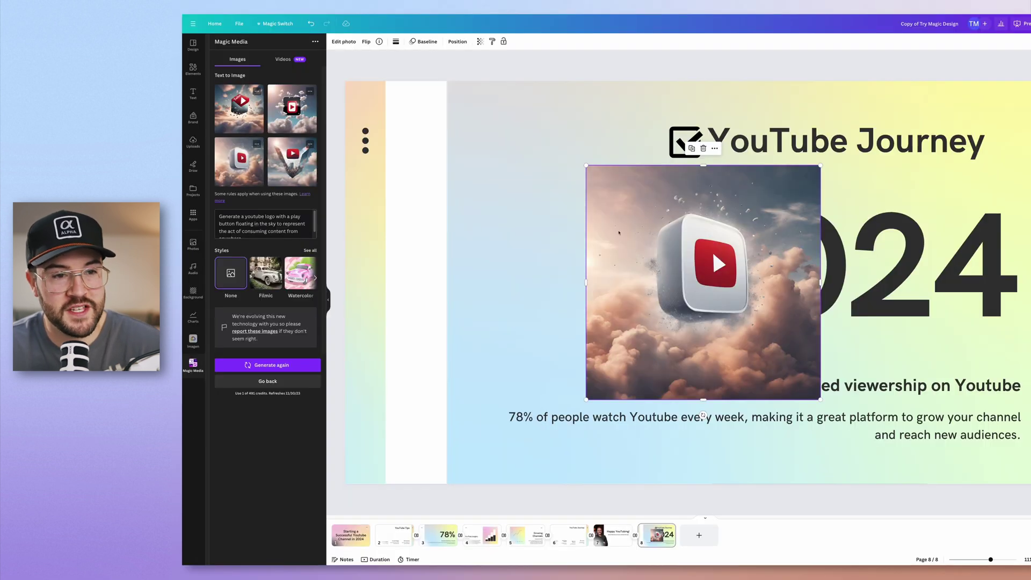
pyautogui.moveTo(618, 232); pyautogui.dragTo(445, 213)
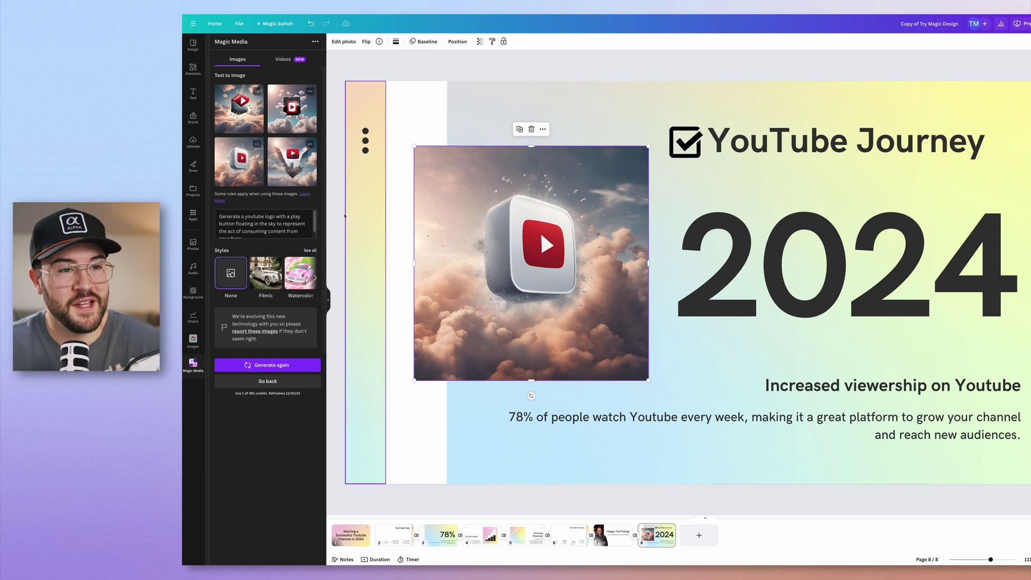
pyautogui.click(334, 208)
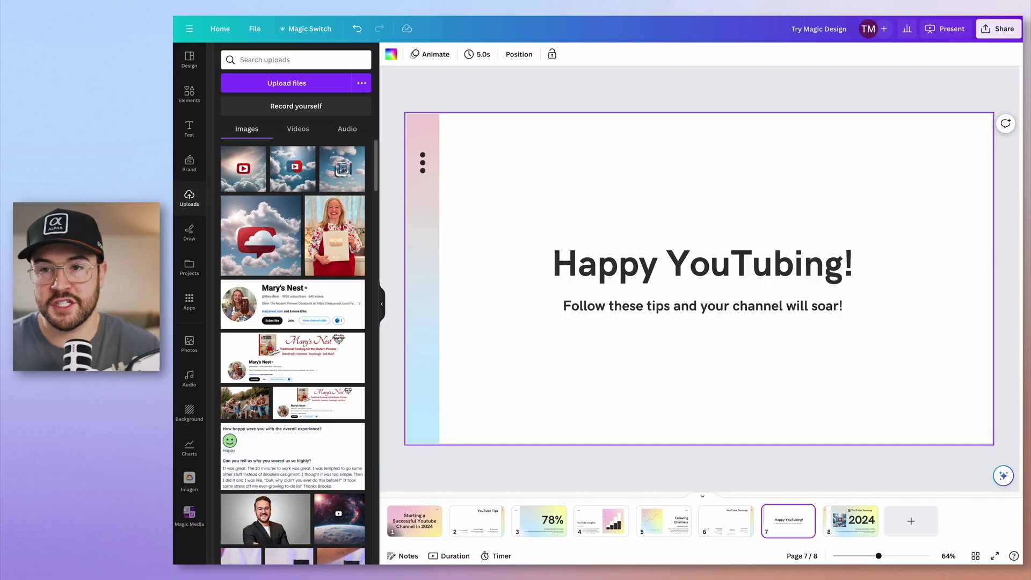
# - Upload the portrait photo and place it on the left of the Happy YouTubing! slide
pyautogui.moveTo(1030, 256); pyautogui.dragTo(366, 251)
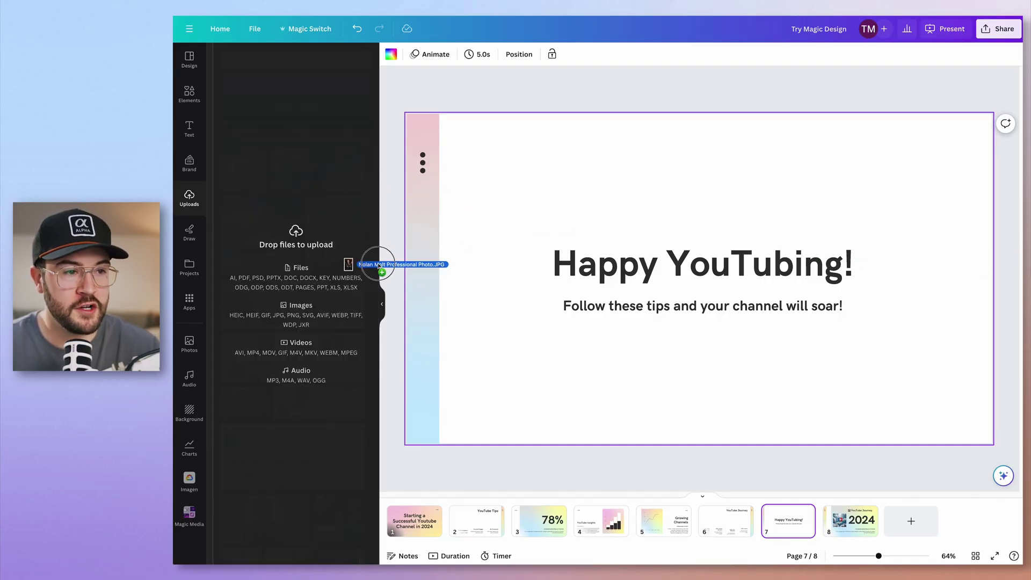
pyautogui.moveTo(379, 265); pyautogui.dragTo(293, 231)
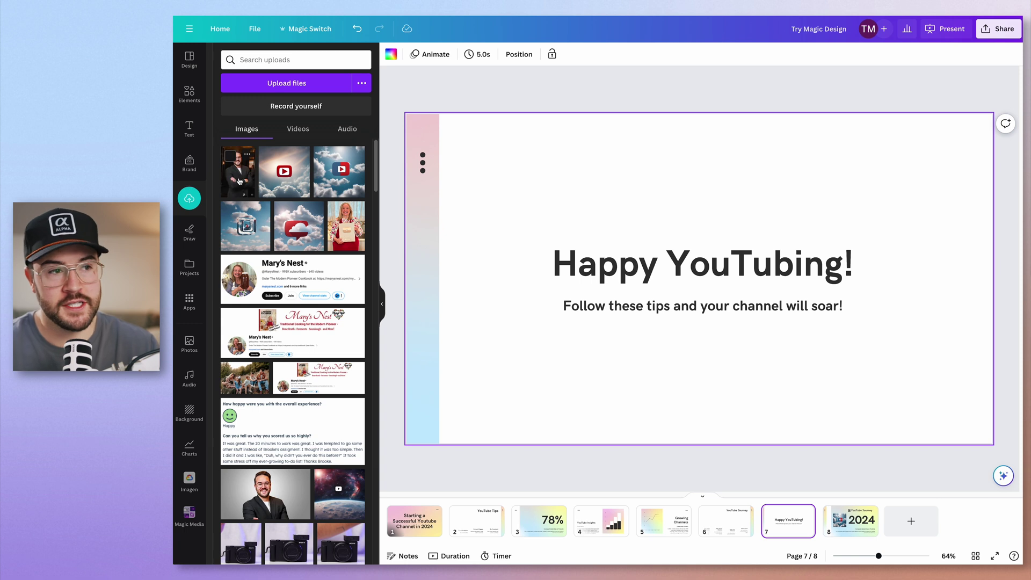
pyautogui.moveTo(239, 181); pyautogui.dragTo(552, 205)
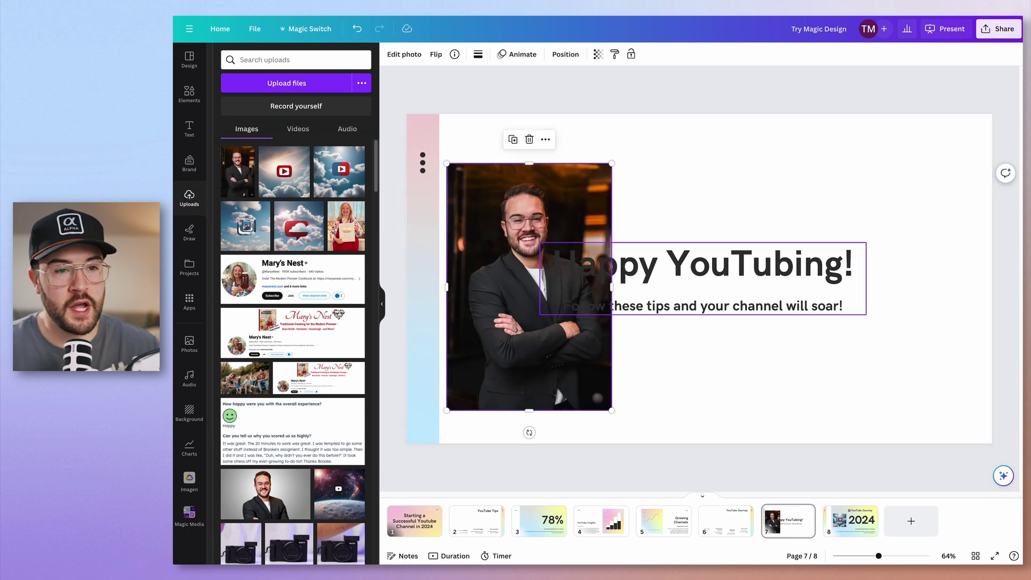
# - Shift the heading and tagline right and enlarge the portrait photo to fit
pyautogui.moveTo(680, 260); pyautogui.dragTo(785, 268)
pyautogui.click(556, 281)
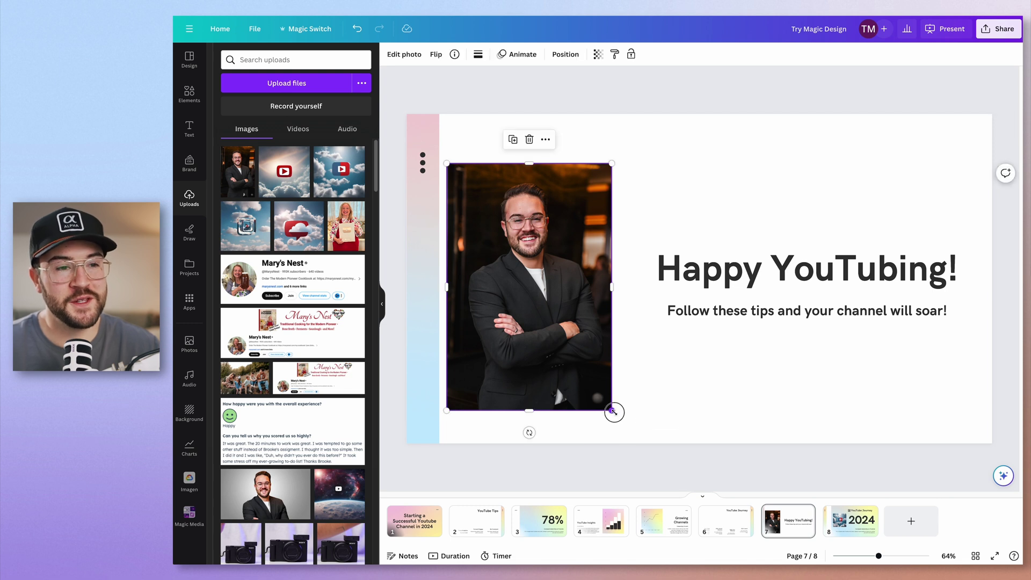
pyautogui.moveTo(612, 409); pyautogui.dragTo(628, 433)
pyautogui.moveTo(591, 356); pyautogui.dragTo(590, 330)
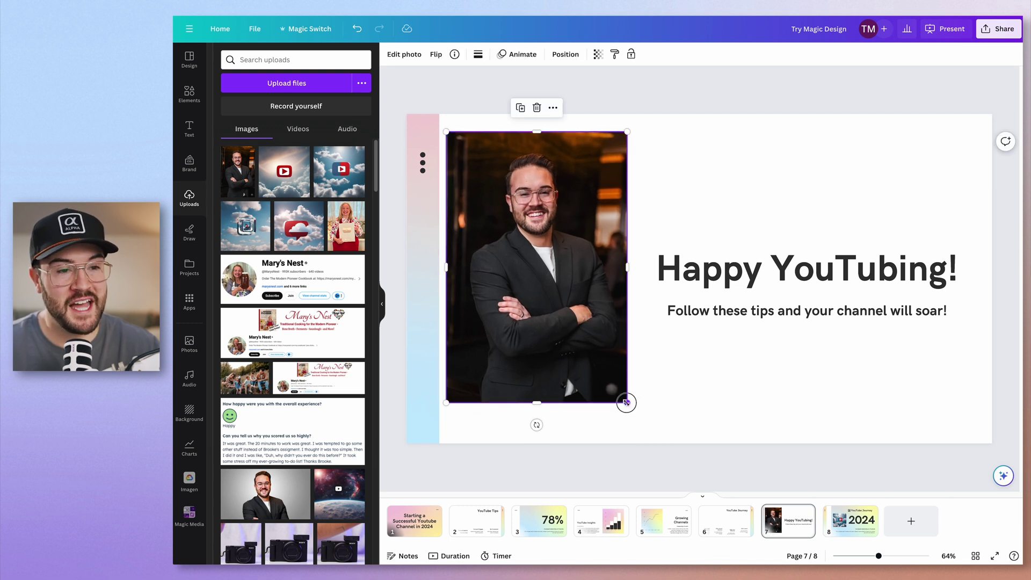
pyautogui.moveTo(627, 407); pyautogui.dragTo(649, 433)
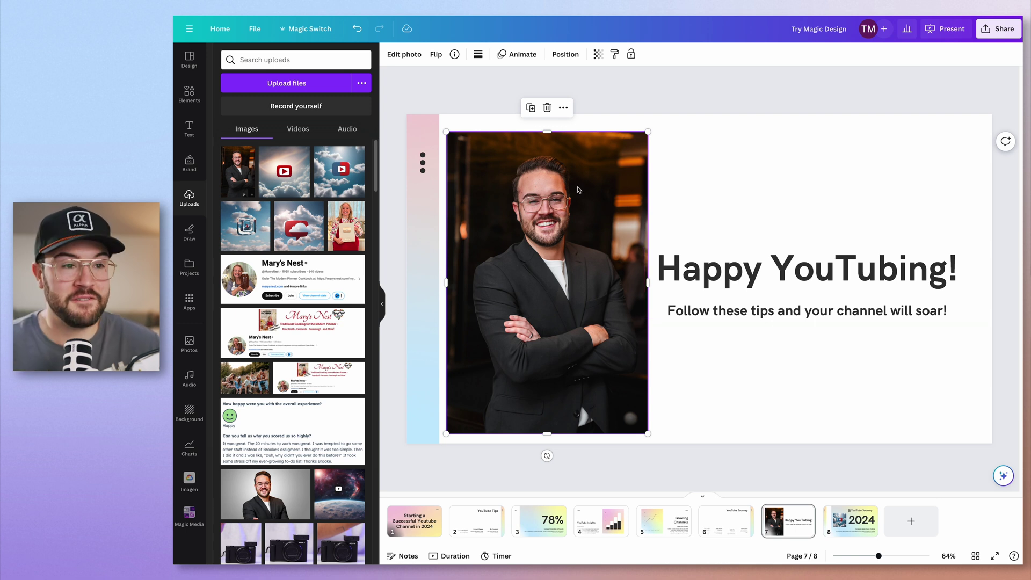
pyautogui.click(409, 58)
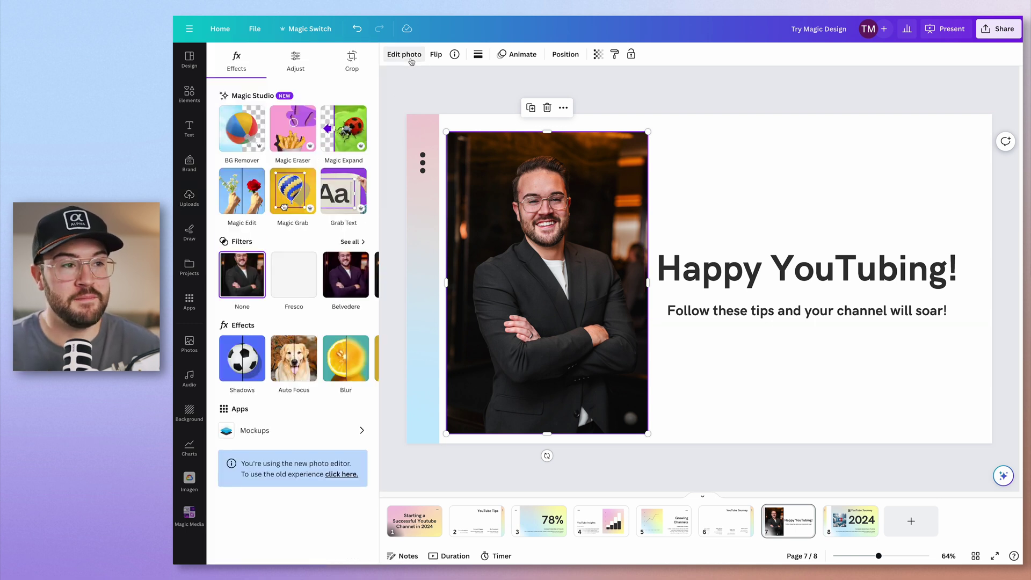
pyautogui.click(245, 141)
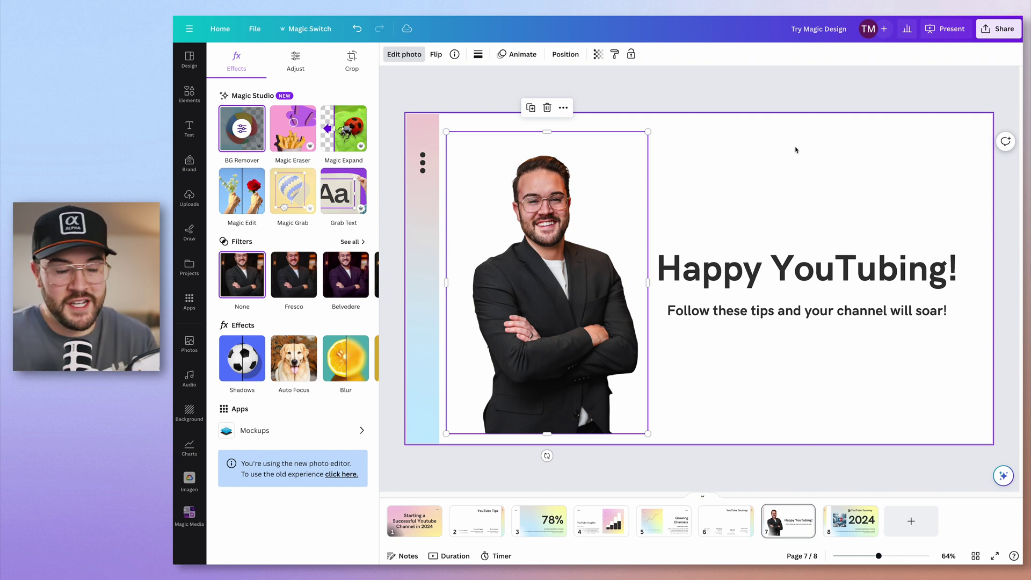
pyautogui.moveTo(446, 434); pyautogui.dragTo(390, 516)
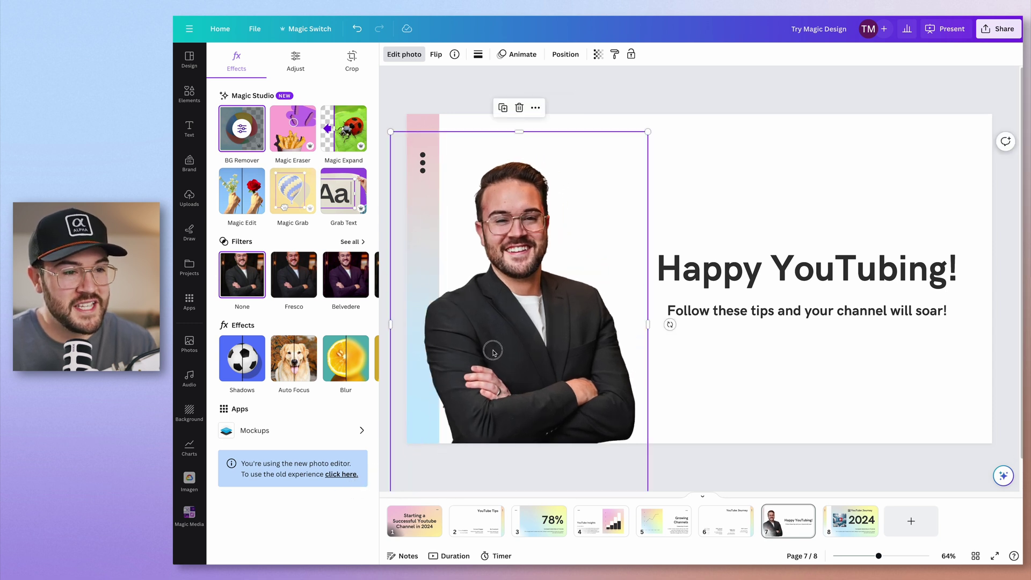
pyautogui.moveTo(490, 350); pyautogui.dragTo(483, 345)
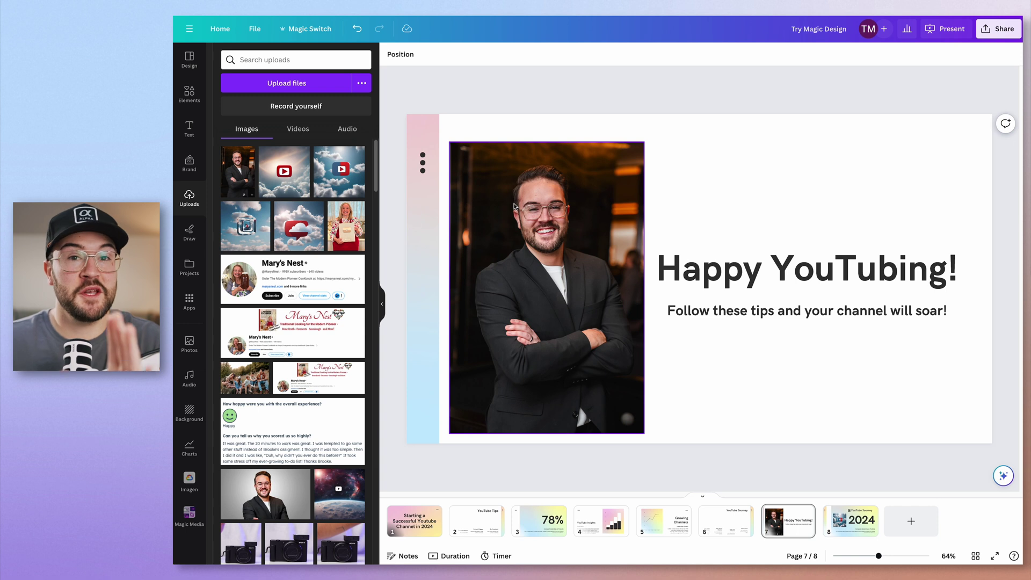
# - Magic Expand the portrait with a Freeform frame covering the slide's left half
pyautogui.click(513, 204)
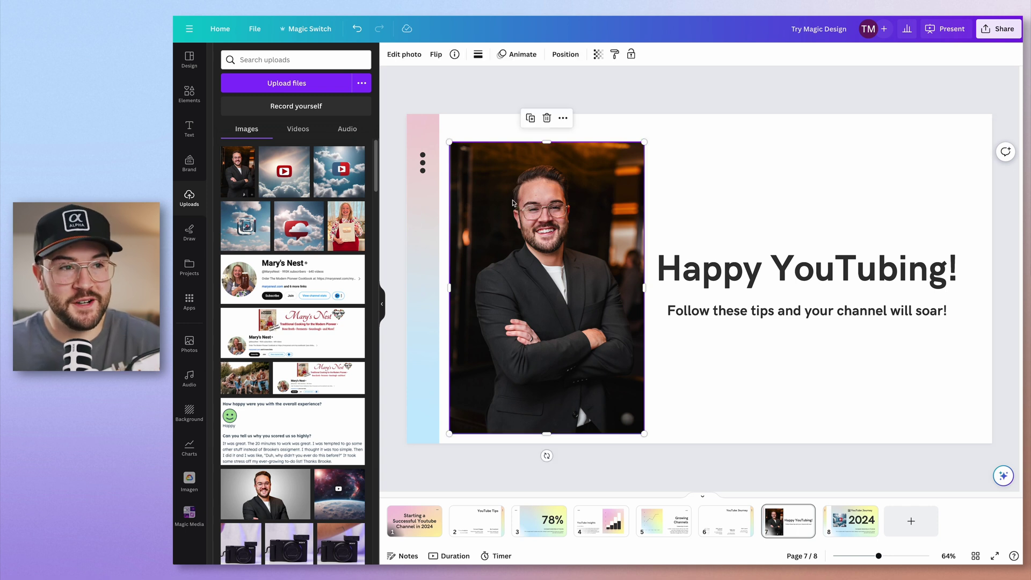
pyautogui.click(412, 58)
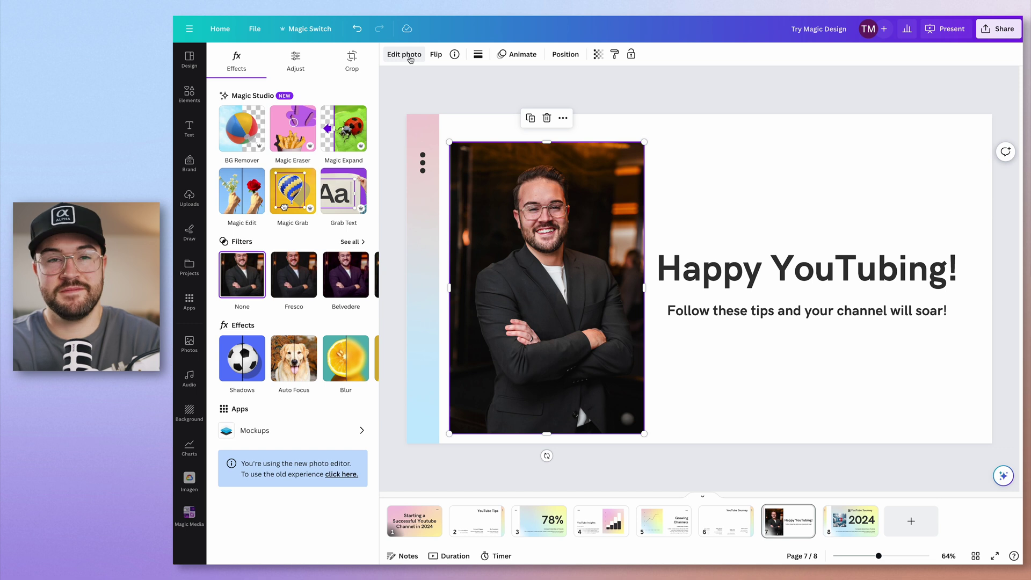
pyautogui.click(345, 137)
pyautogui.moveTo(644, 434); pyautogui.dragTo(701, 457)
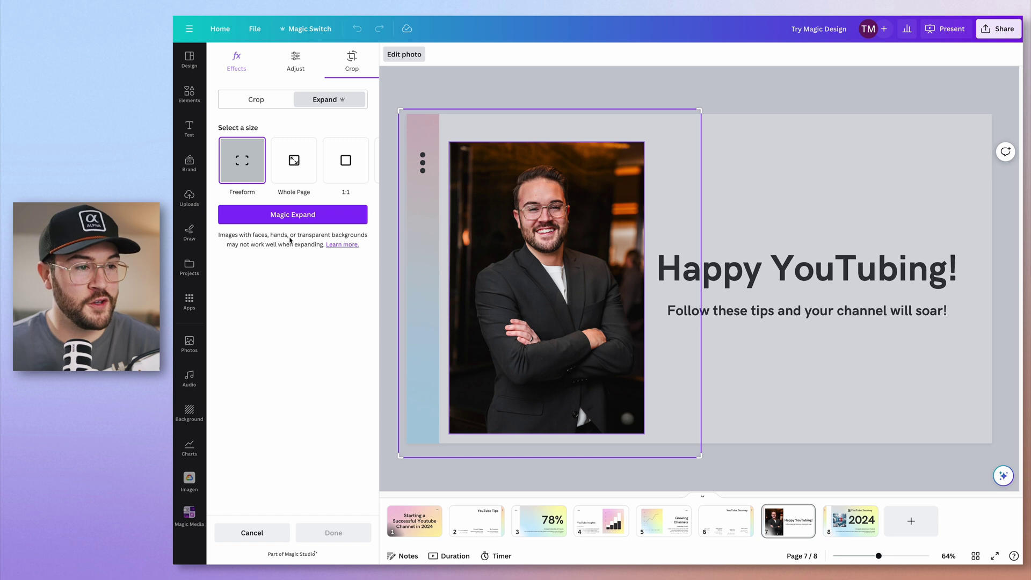
pyautogui.click(298, 218)
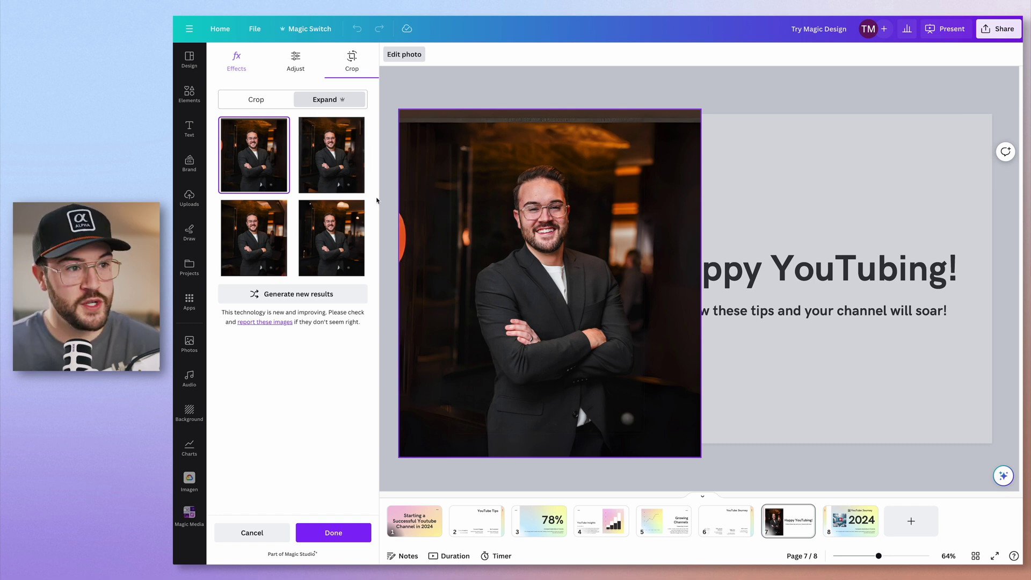
# - Compare the expanded variants and keep the second one
pyautogui.click(336, 168)
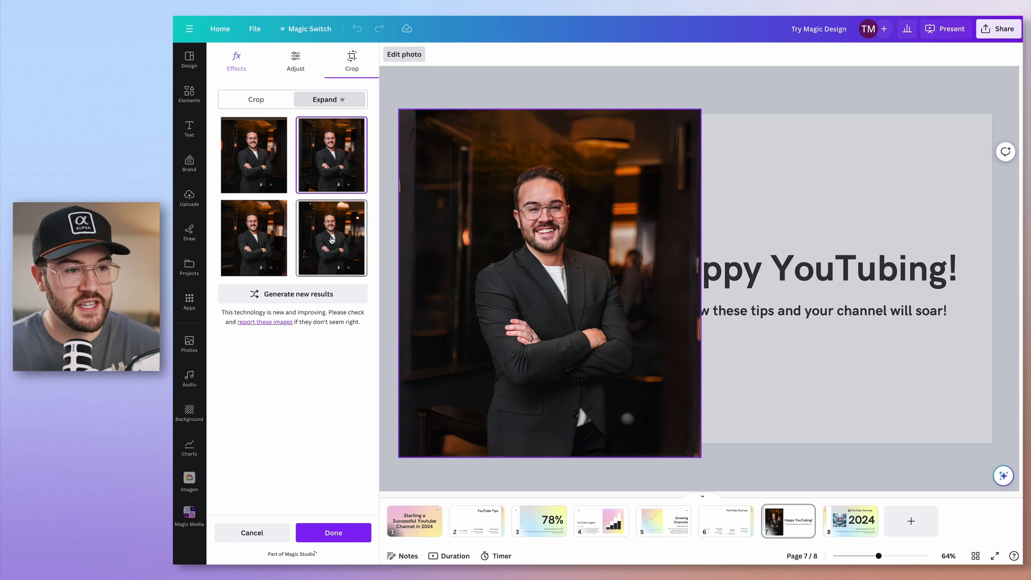
pyautogui.click(263, 239)
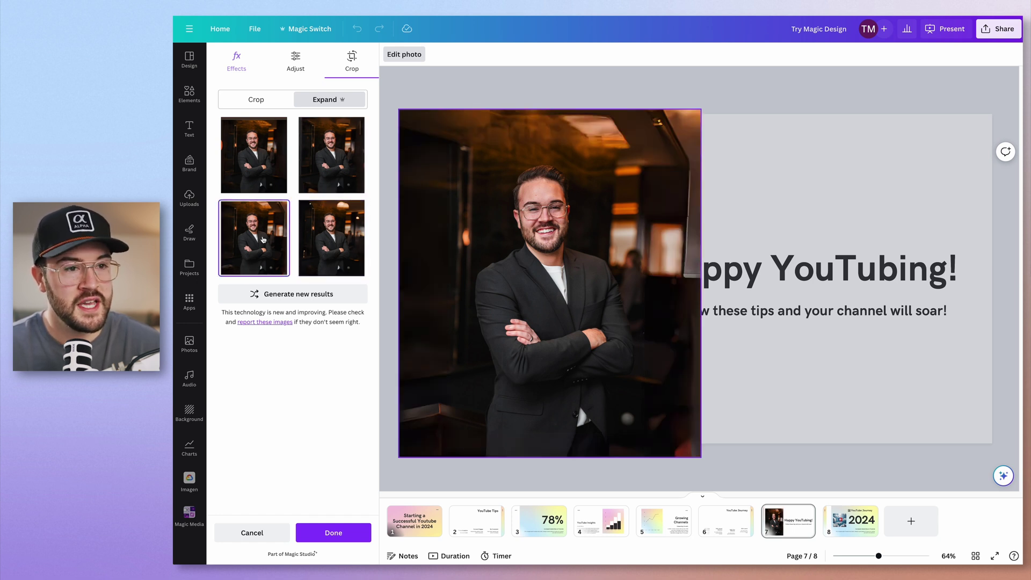
pyautogui.click(347, 159)
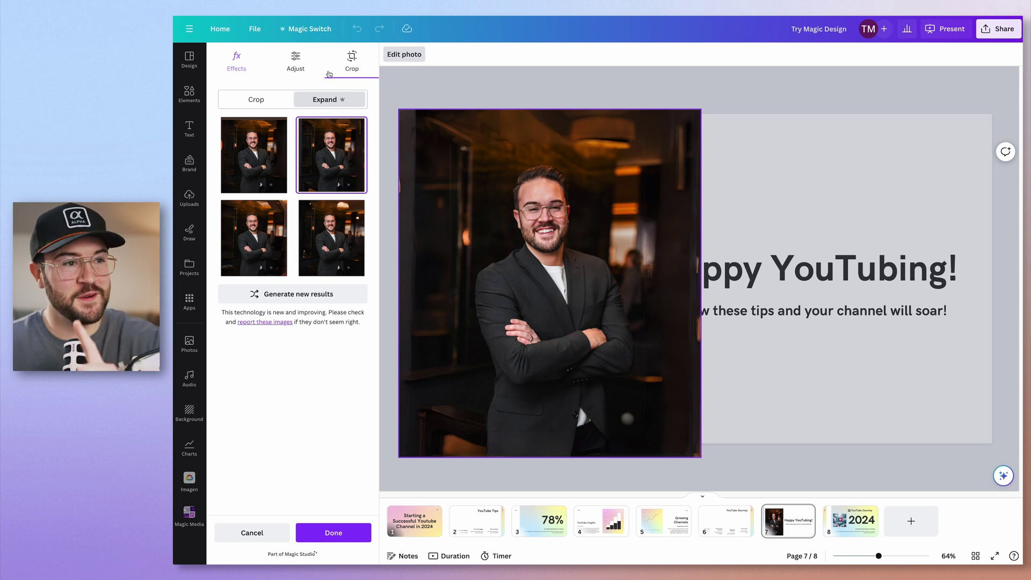
pyautogui.click(406, 56)
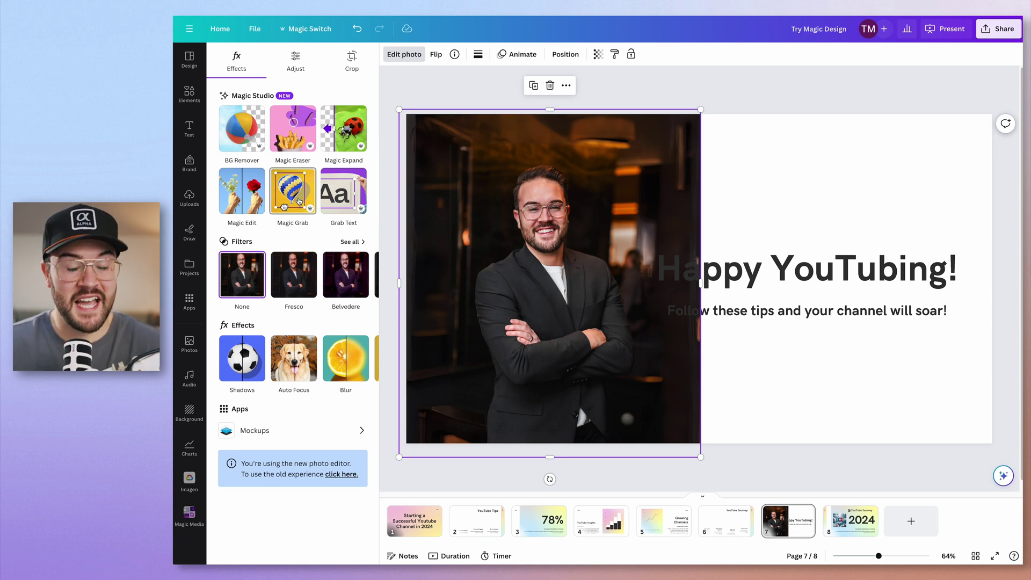
# - Undo an accidental text enlargement and separate the man from the photo's background
pyautogui.click(688, 311)
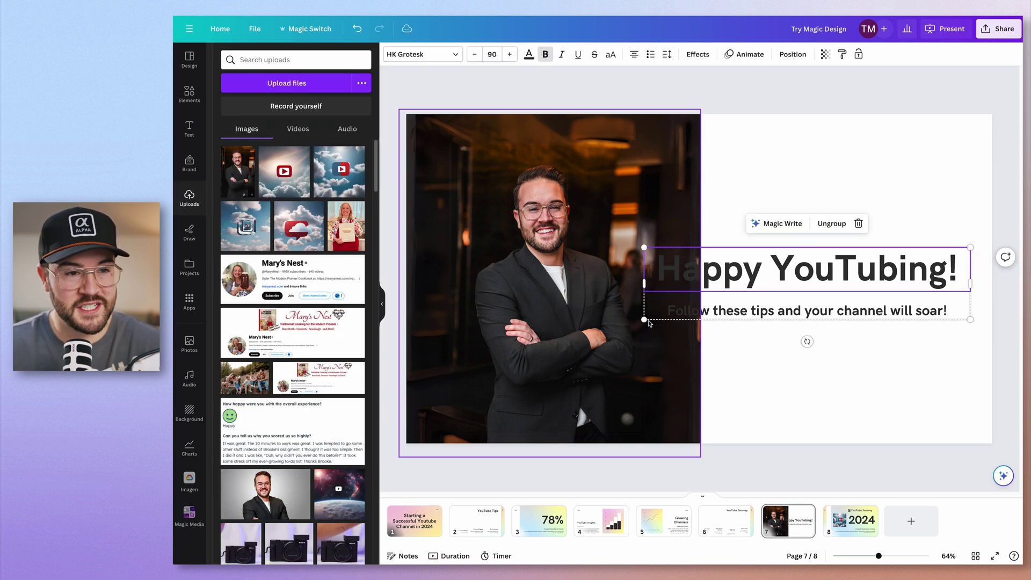
pyautogui.hotkey('ctrl', 'z')
pyautogui.click(561, 249)
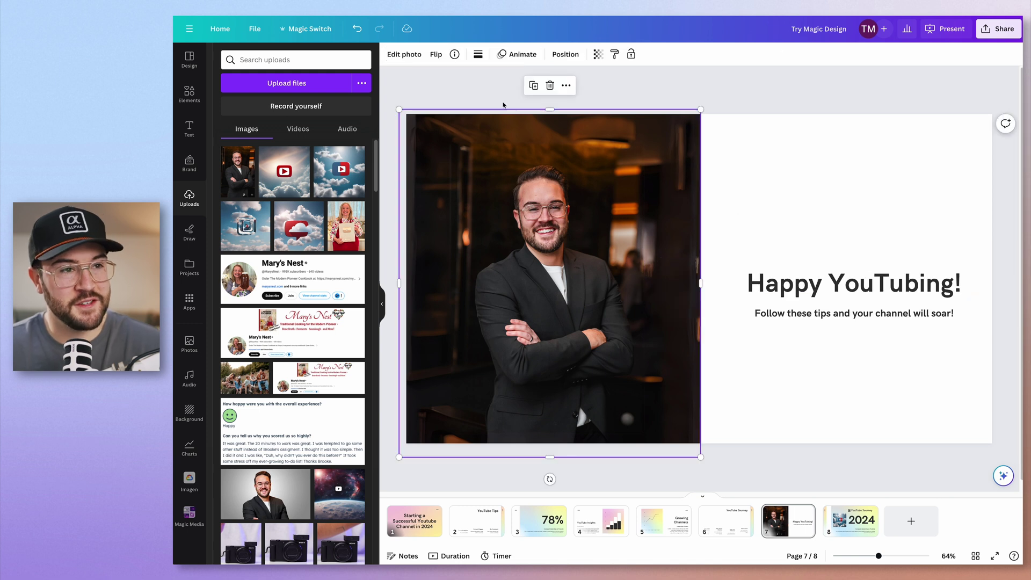
pyautogui.click(412, 55)
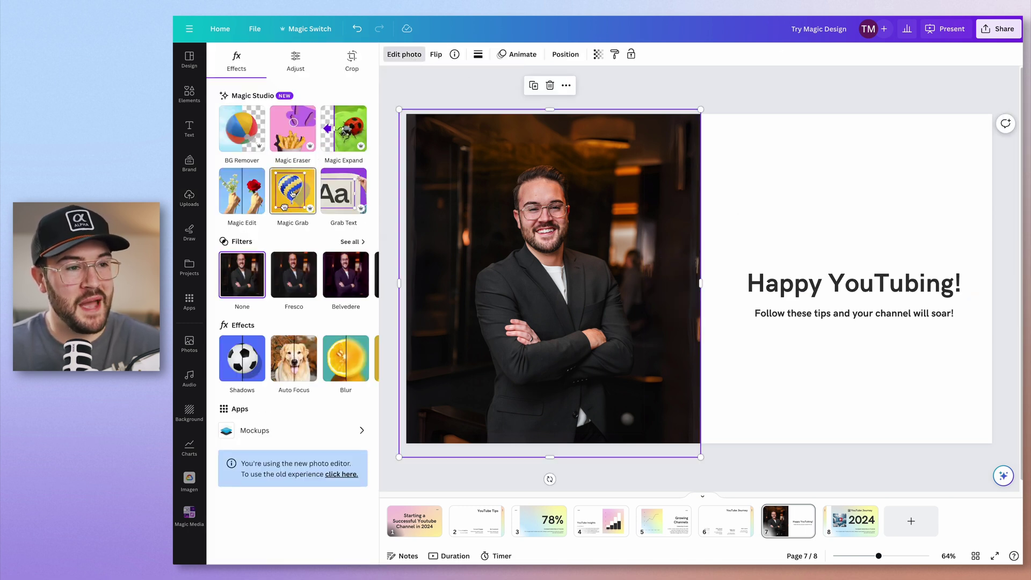
pyautogui.click(293, 193)
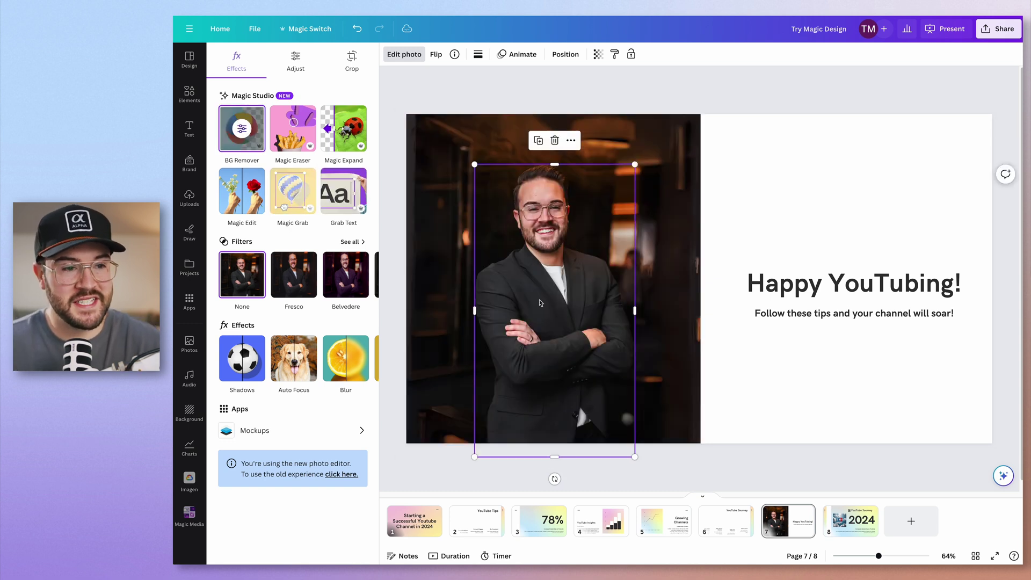
# - Enlarge the man cut-out, shift the dark photo left, and set the man over it
pyautogui.moveTo(540, 303); pyautogui.dragTo(777, 302)
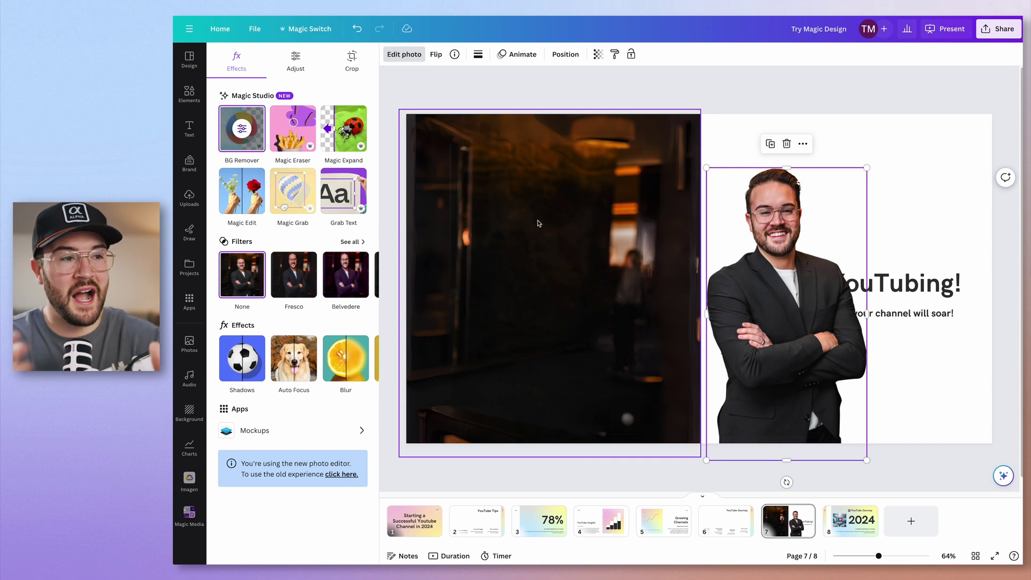
pyautogui.moveTo(860, 424); pyautogui.dragTo(640, 515)
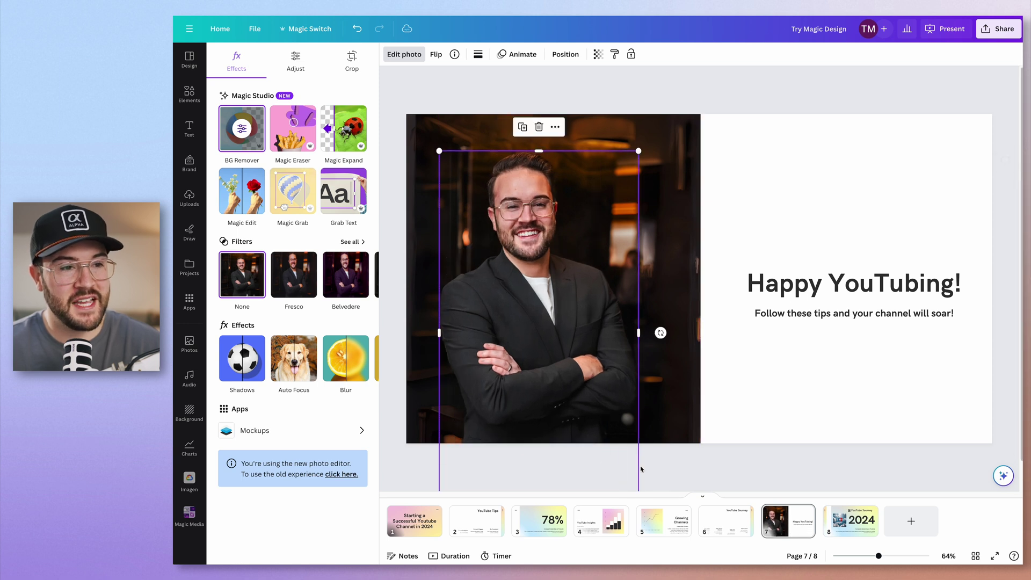
pyautogui.moveTo(533, 346); pyautogui.dragTo(794, 365)
pyautogui.click(618, 322)
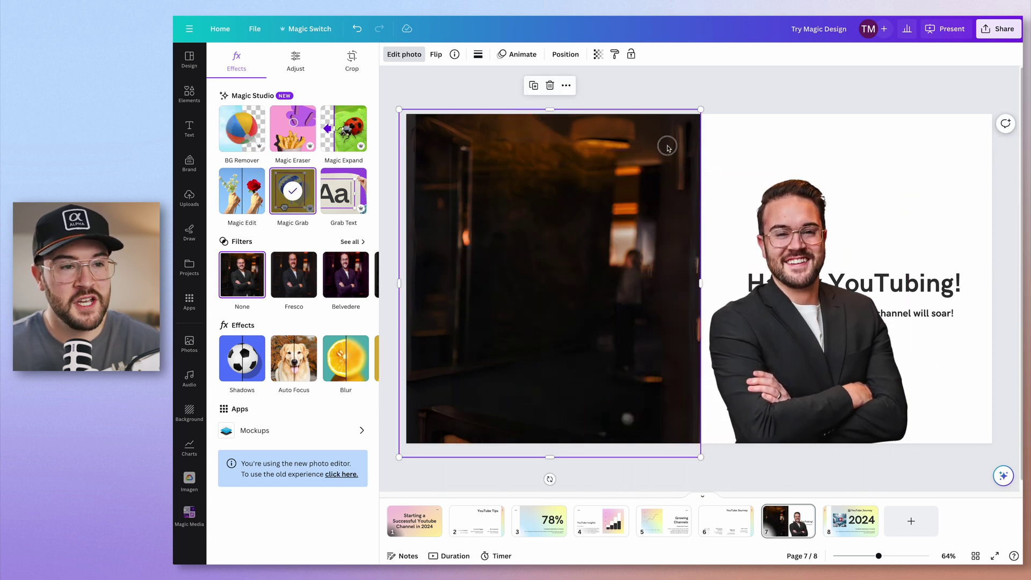
pyautogui.moveTo(618, 322); pyautogui.dragTo(495, 323)
pyautogui.moveTo(860, 310); pyautogui.dragTo(589, 263)
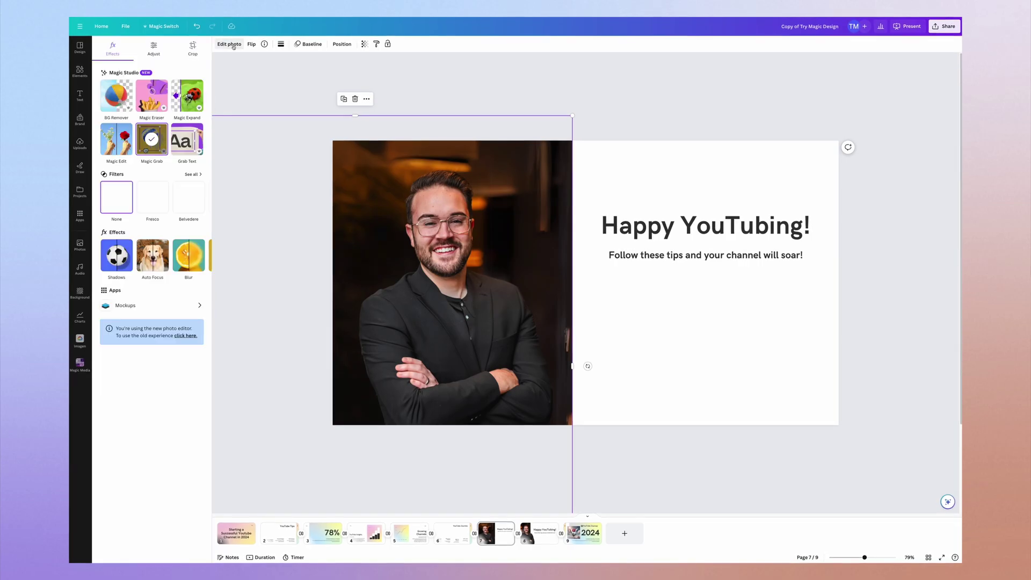
# - Change the man photo's brightness, contrast and temperature with the Adjust sliders
pyautogui.click(153, 47)
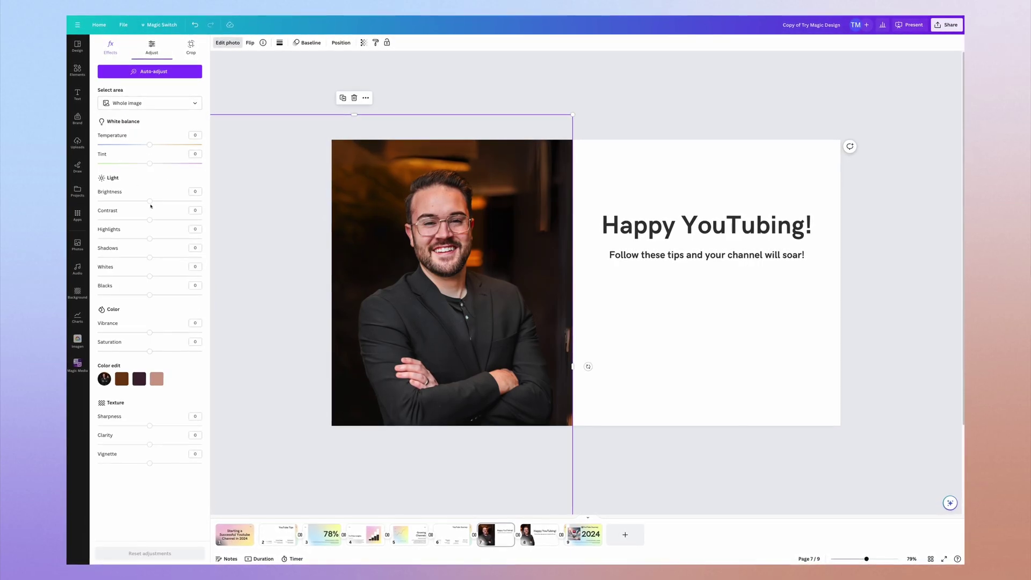
pyautogui.moveTo(152, 202); pyautogui.dragTo(137, 219)
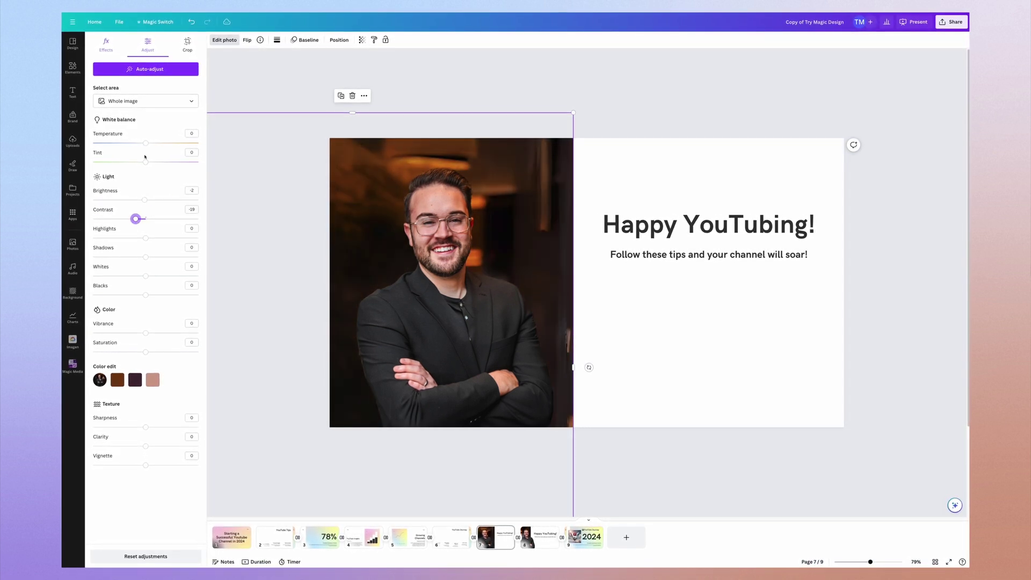
pyautogui.moveTo(146, 143); pyautogui.dragTo(182, 148)
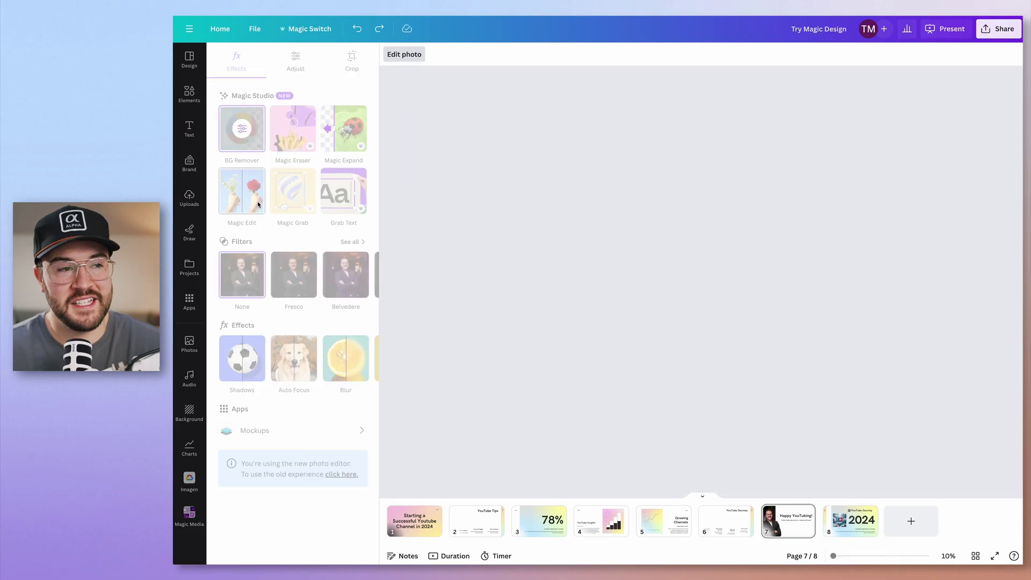
pyautogui.click(292, 126)
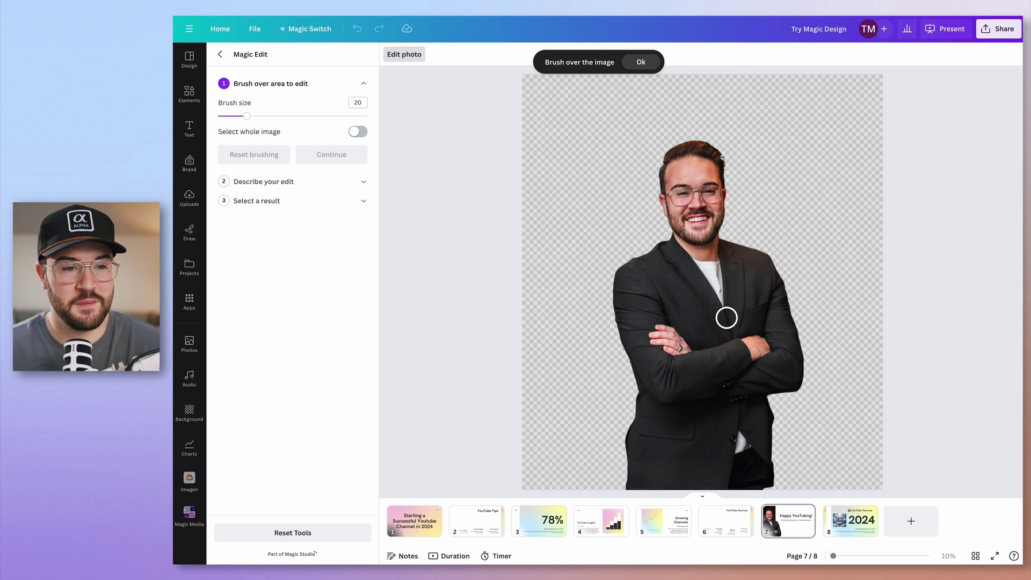
# - Brush over the shirt and generate Magic Edit results for 'black shirt'
pyautogui.moveTo(704, 263); pyautogui.dragTo(719, 306)
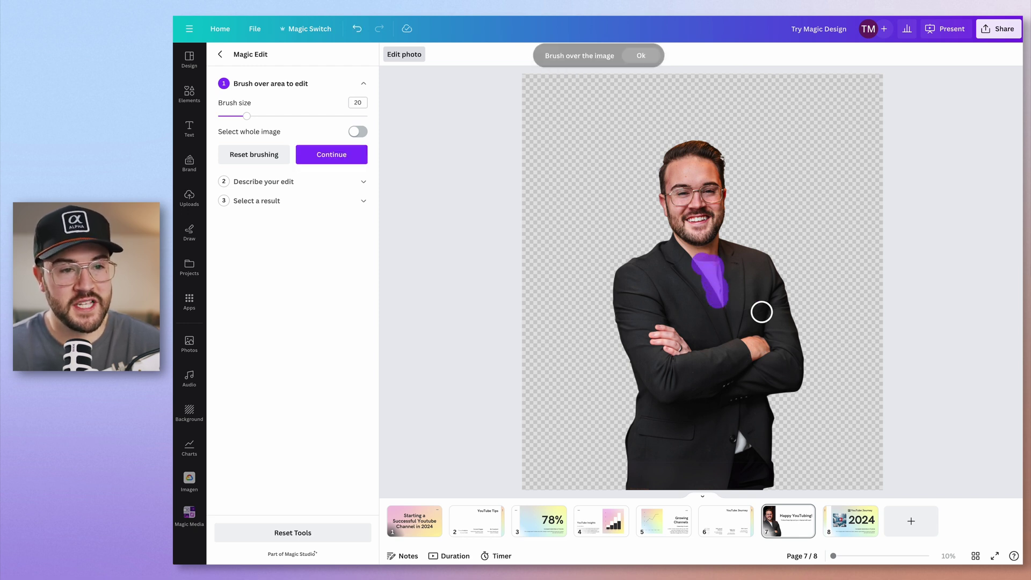
pyautogui.click(325, 156)
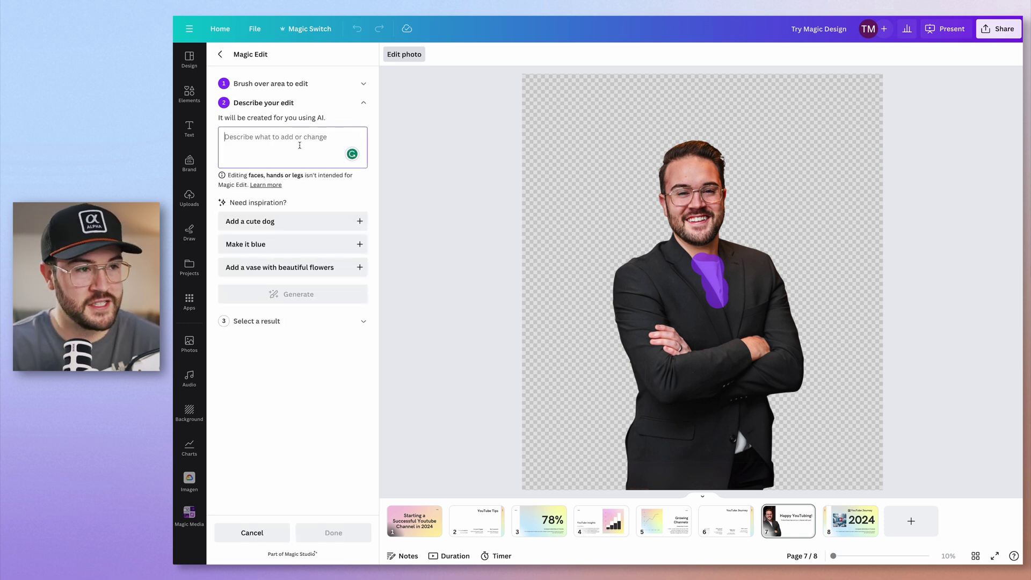
pyautogui.write('black shirt')
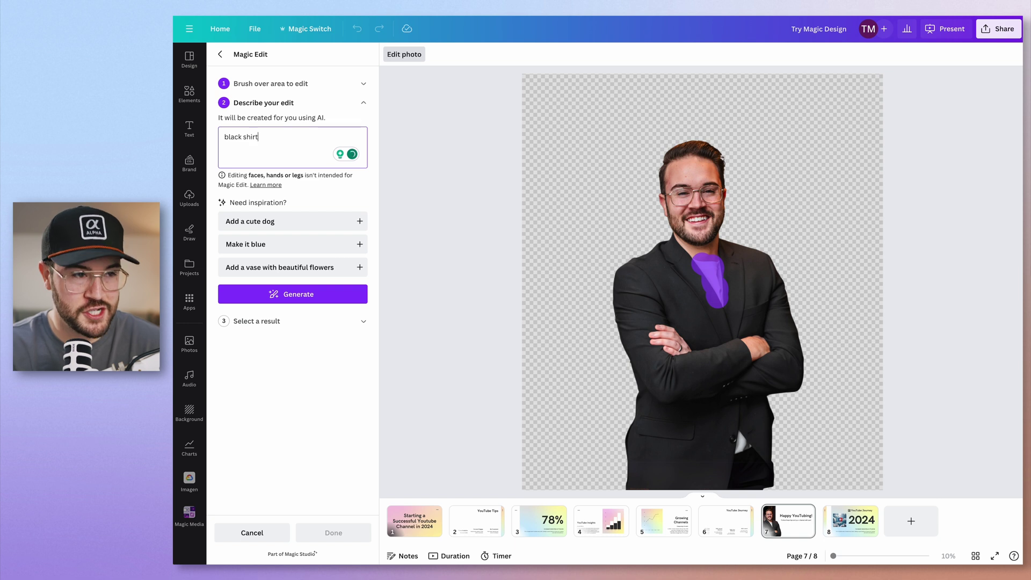
pyautogui.click(315, 294)
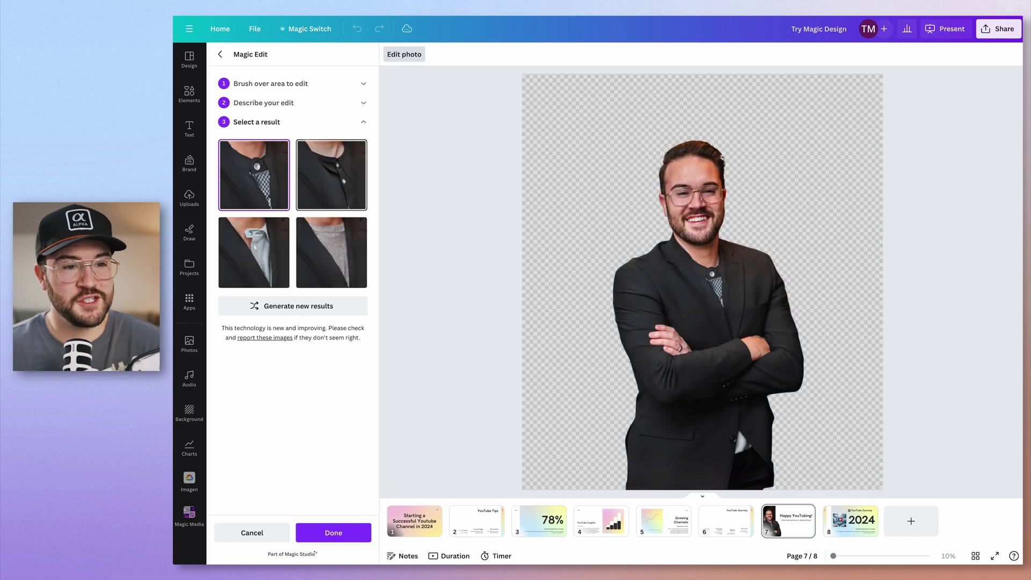
# - Compare the shirt results and apply the dark buttoned shirt
pyautogui.click(317, 195)
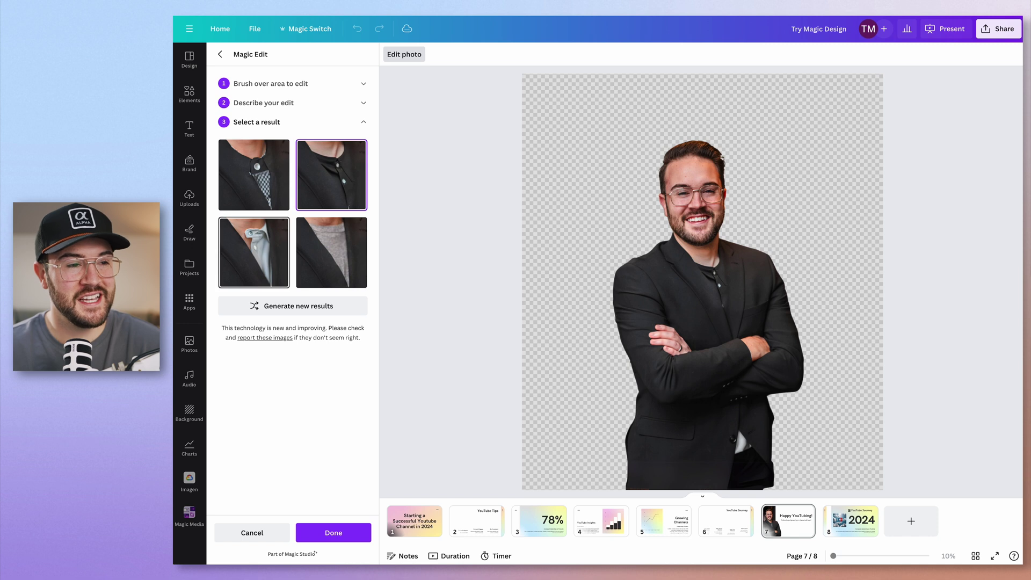
pyautogui.click(254, 253)
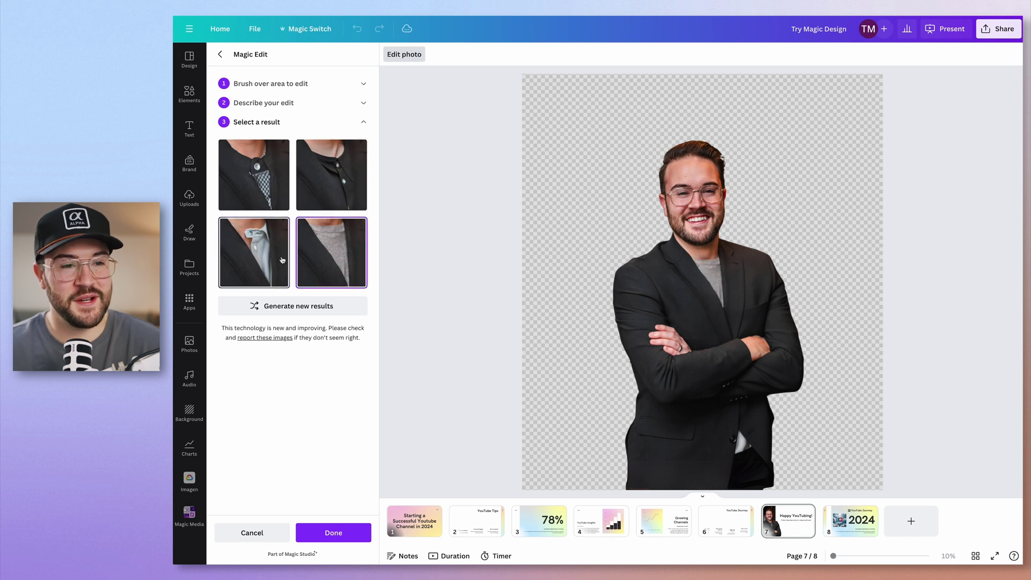
pyautogui.click(339, 240)
pyautogui.click(324, 197)
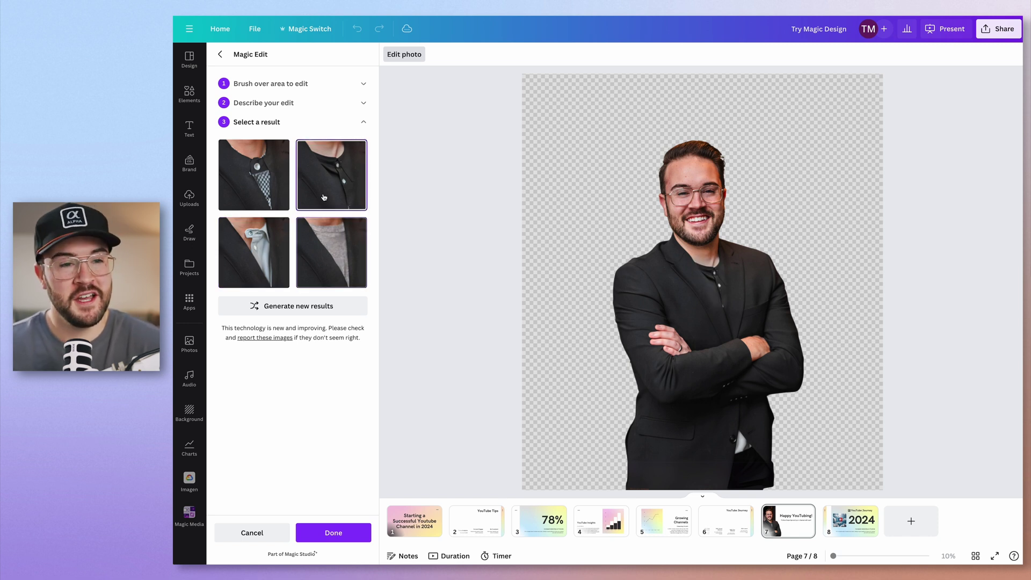
pyautogui.click(327, 533)
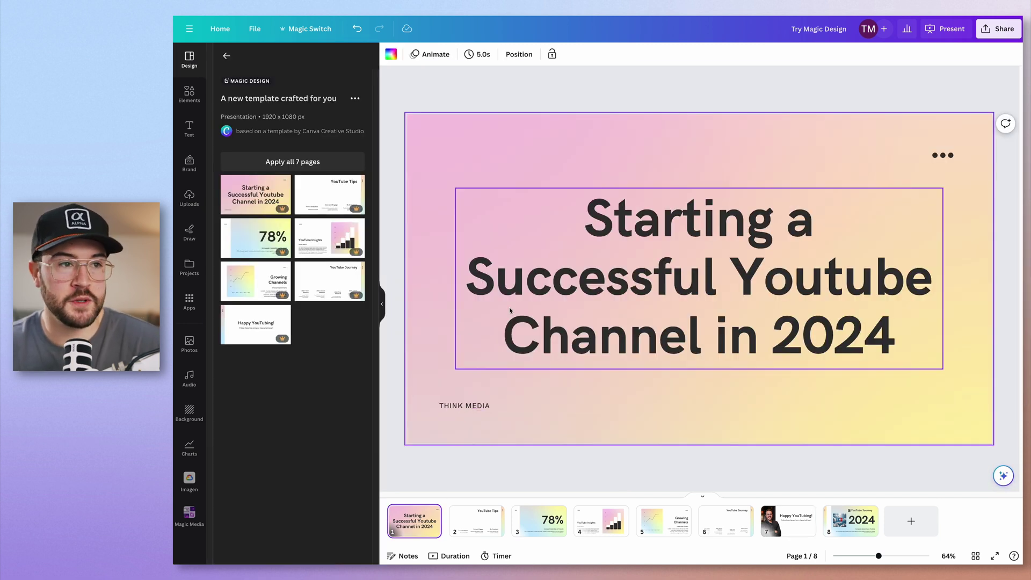
# - Apply Magic Animate's Bold style to the whole deck and start presenting
pyautogui.click(420, 59)
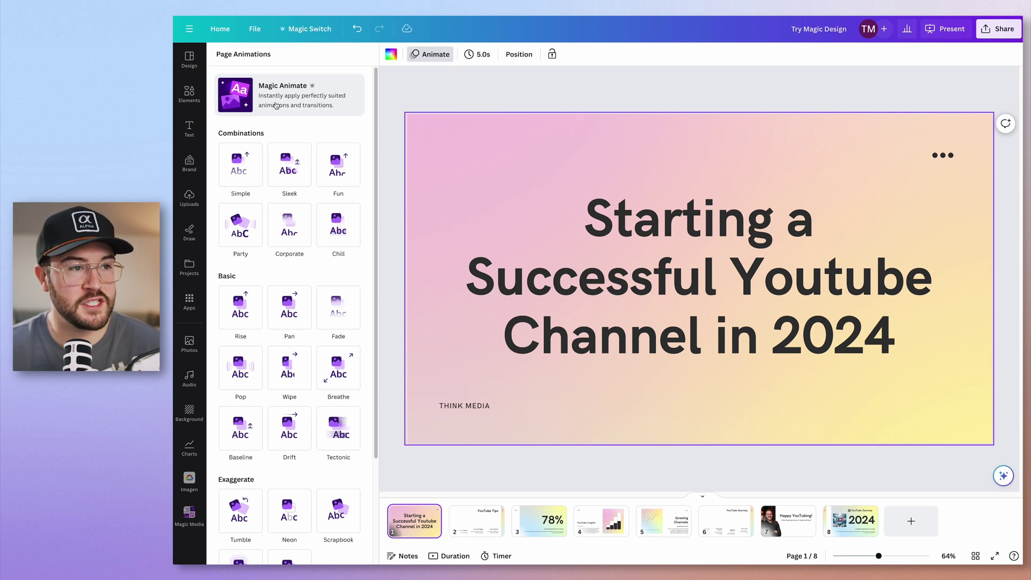
pyautogui.click(303, 115)
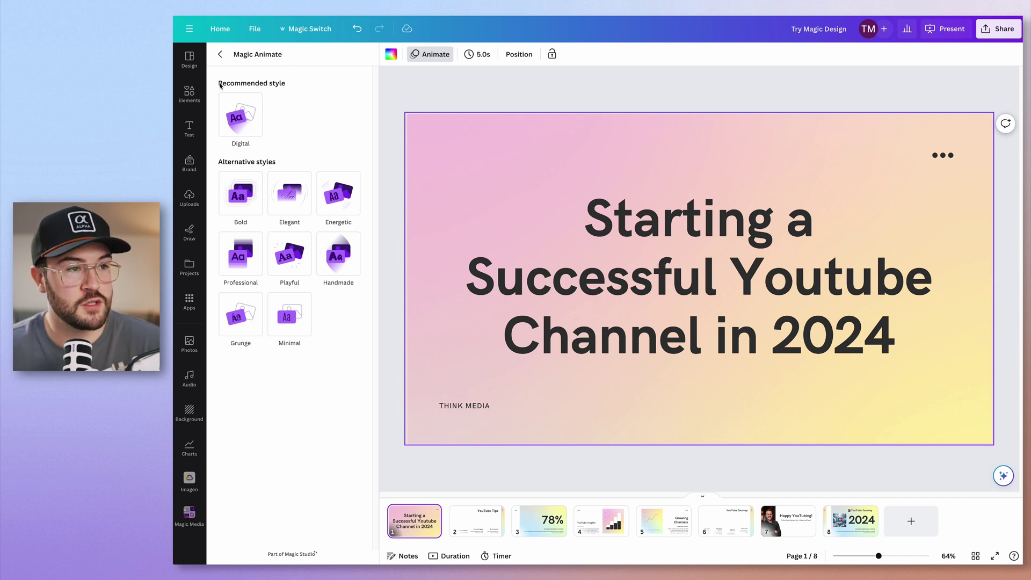
pyautogui.click(237, 128)
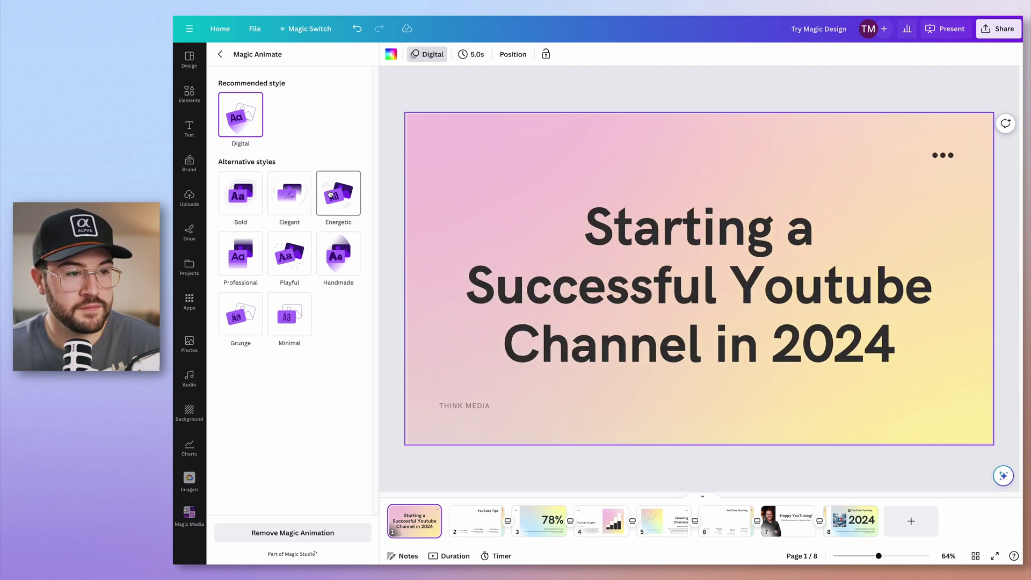
pyautogui.click(232, 191)
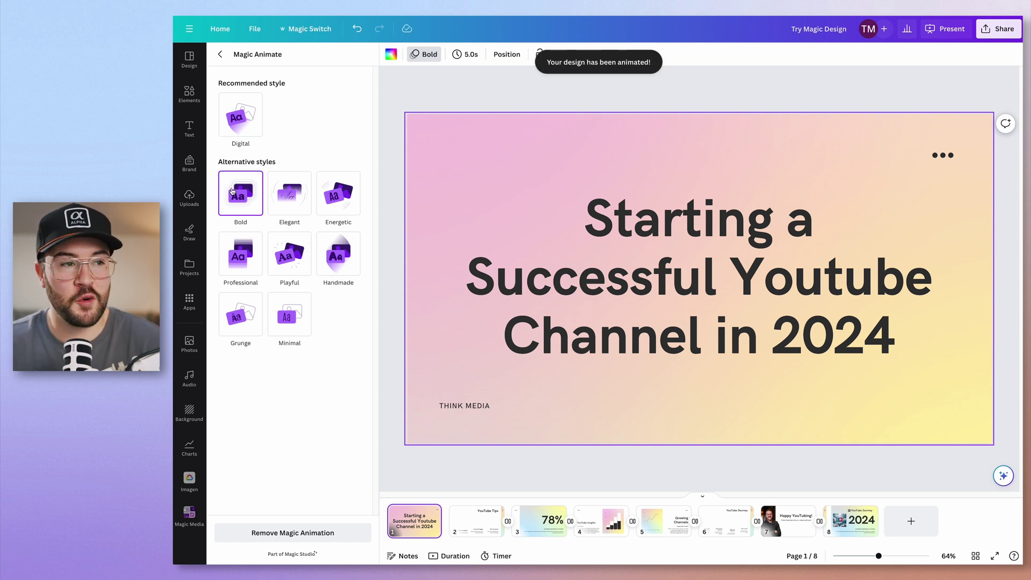
pyautogui.click(946, 28)
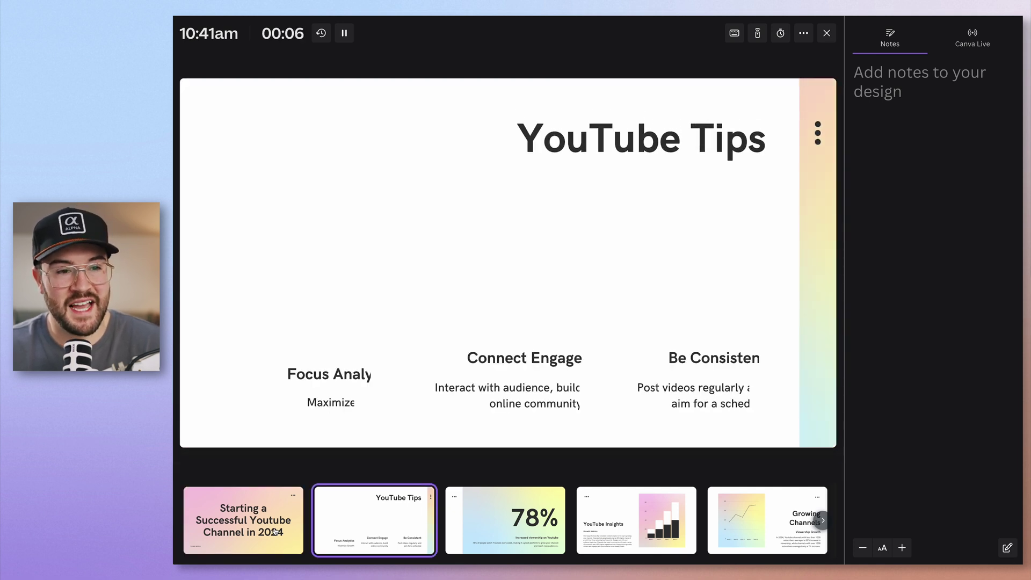
# - Advance through the animated slides, then return to the editor with uploads showing
pyautogui.press('Right')
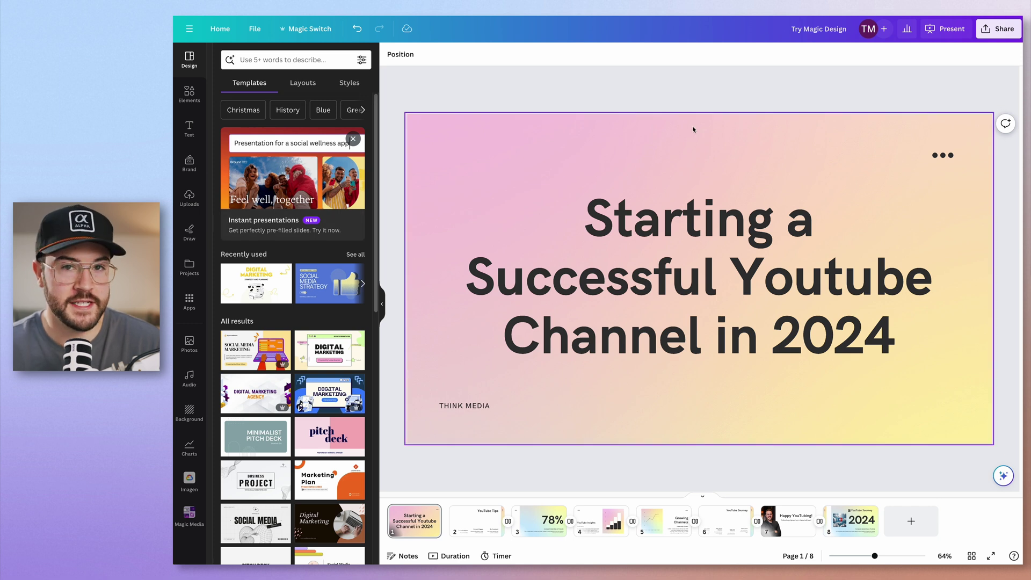
pyautogui.click(198, 203)
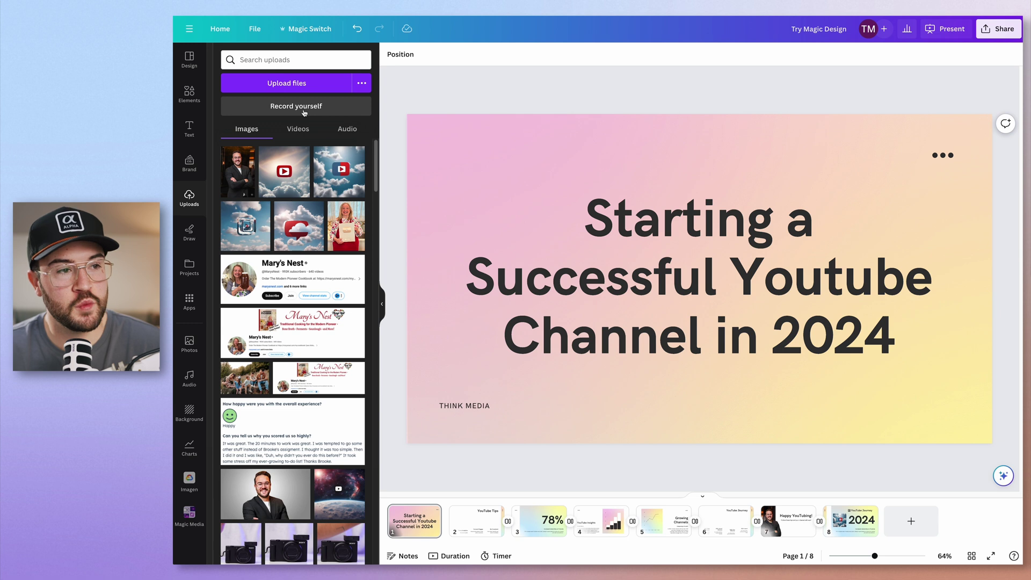
# - Start a Record yourself session with microphone access and position the camera bubble
pyautogui.click(303, 112)
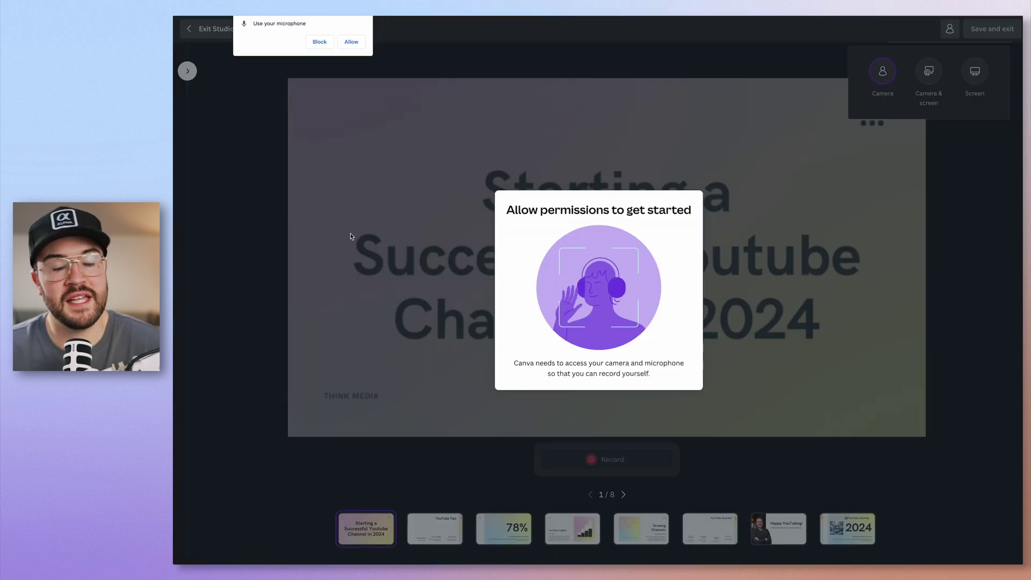
pyautogui.click(354, 44)
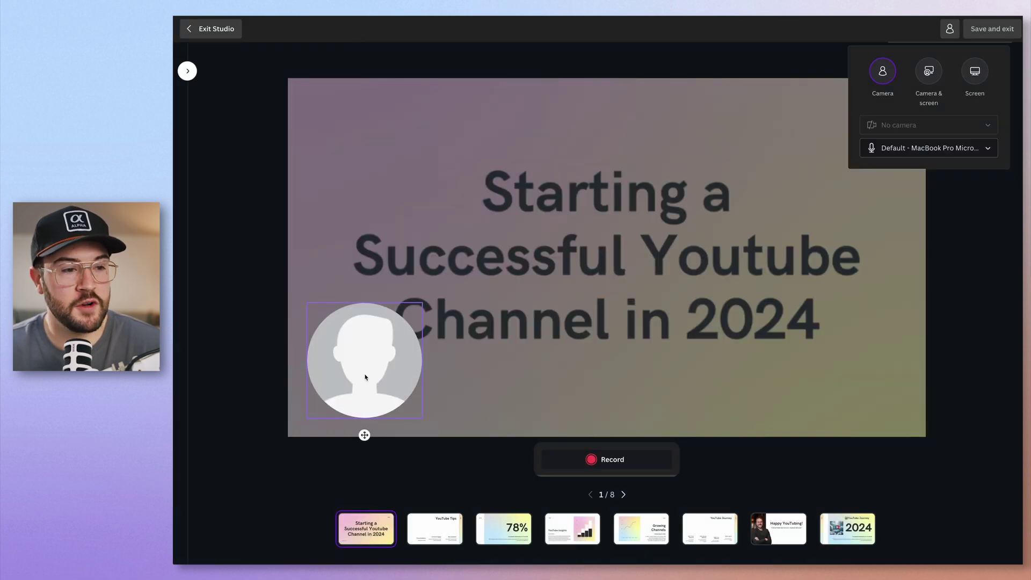
pyautogui.moveTo(365, 377); pyautogui.dragTo(851, 170)
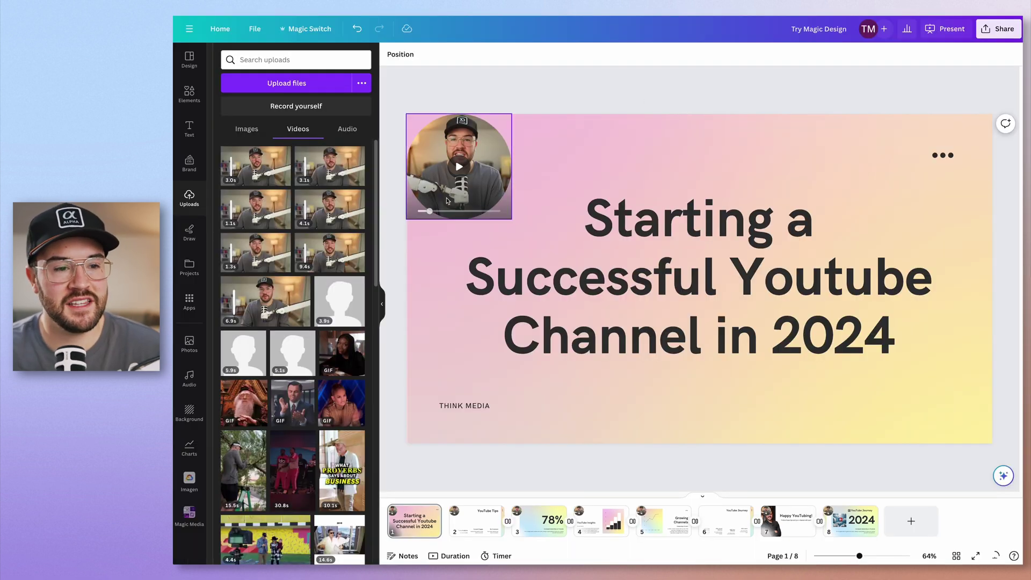
# - Download all 8 pages as a 1080p MP4 Video
pyautogui.click(994, 29)
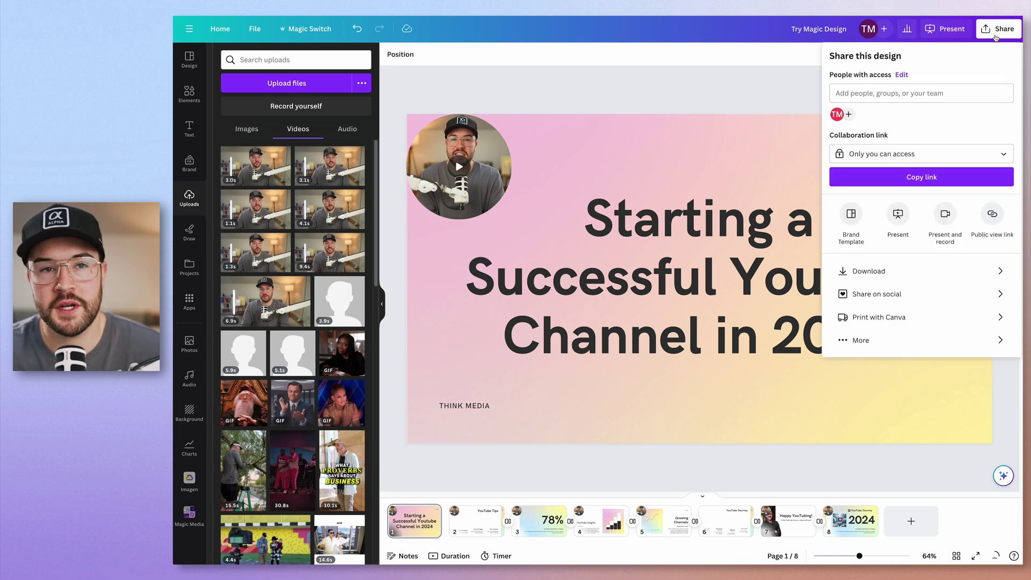
pyautogui.click(897, 273)
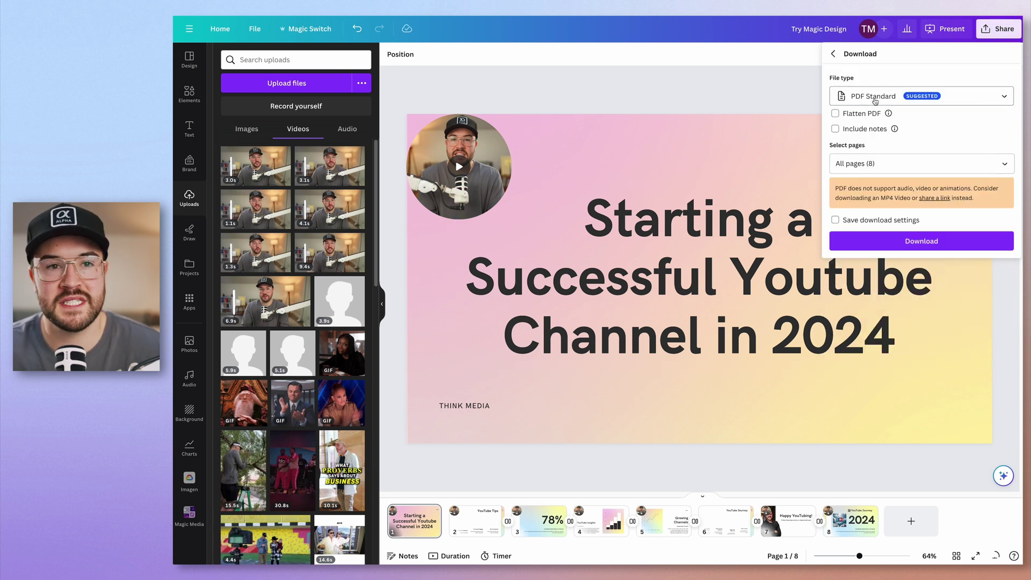
pyautogui.click(952, 101)
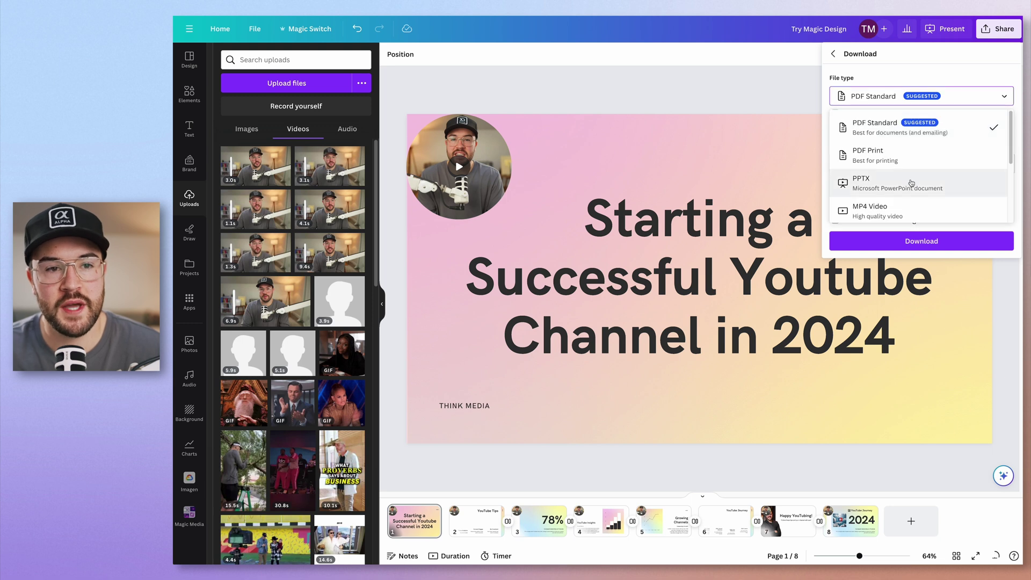
pyautogui.click(894, 212)
pyautogui.click(962, 130)
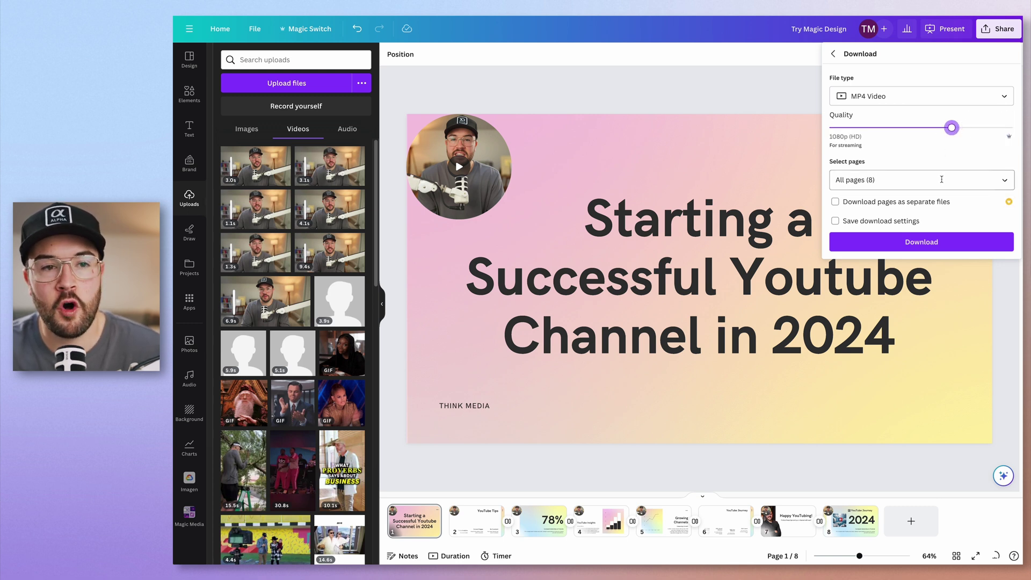
pyautogui.click(922, 242)
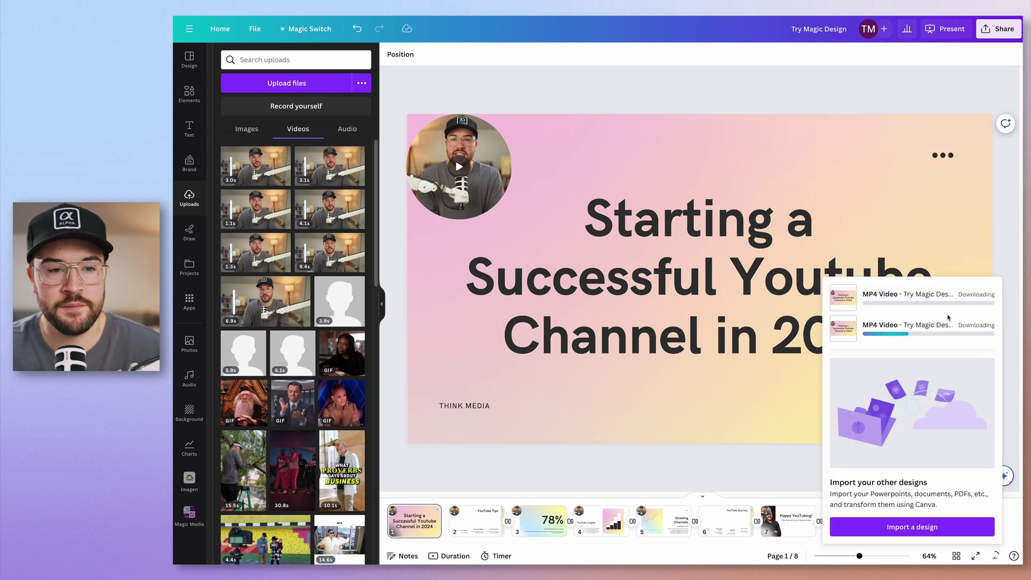